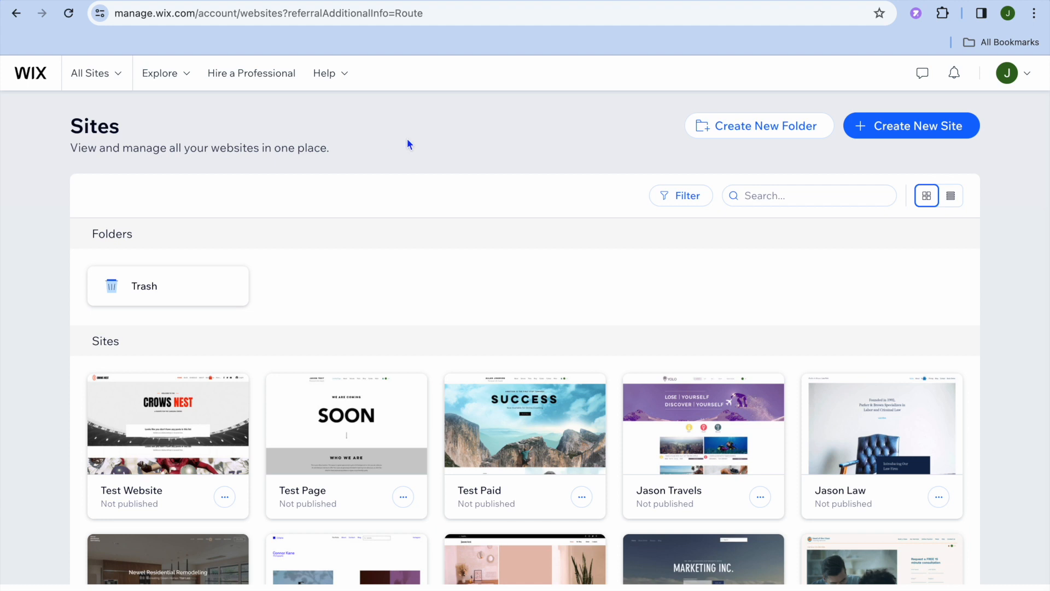
Step: Start creating a new site on the Wix Editor, set up without AI
click(905, 125)
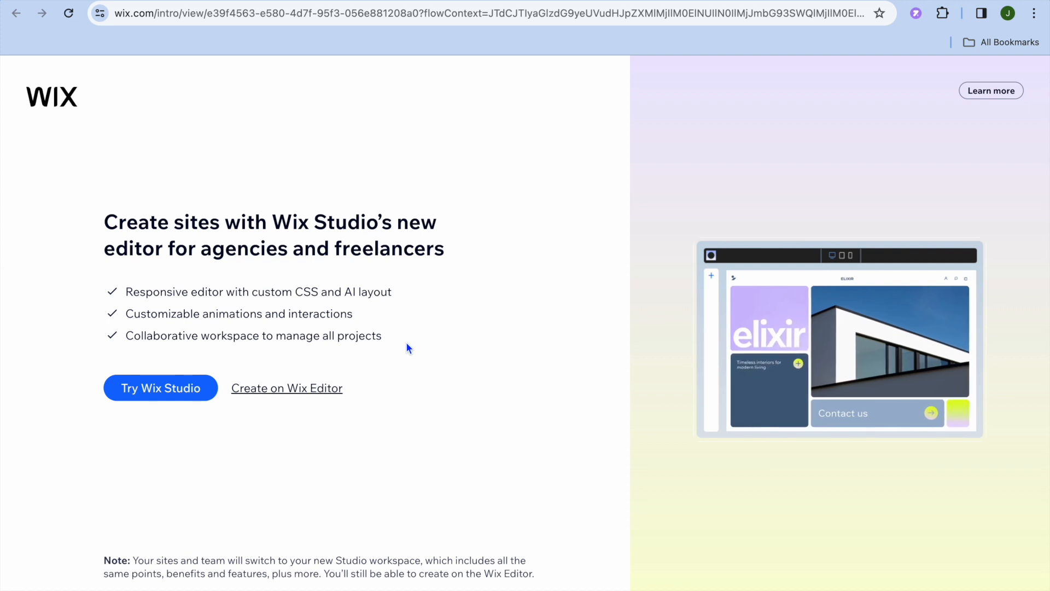
click(308, 389)
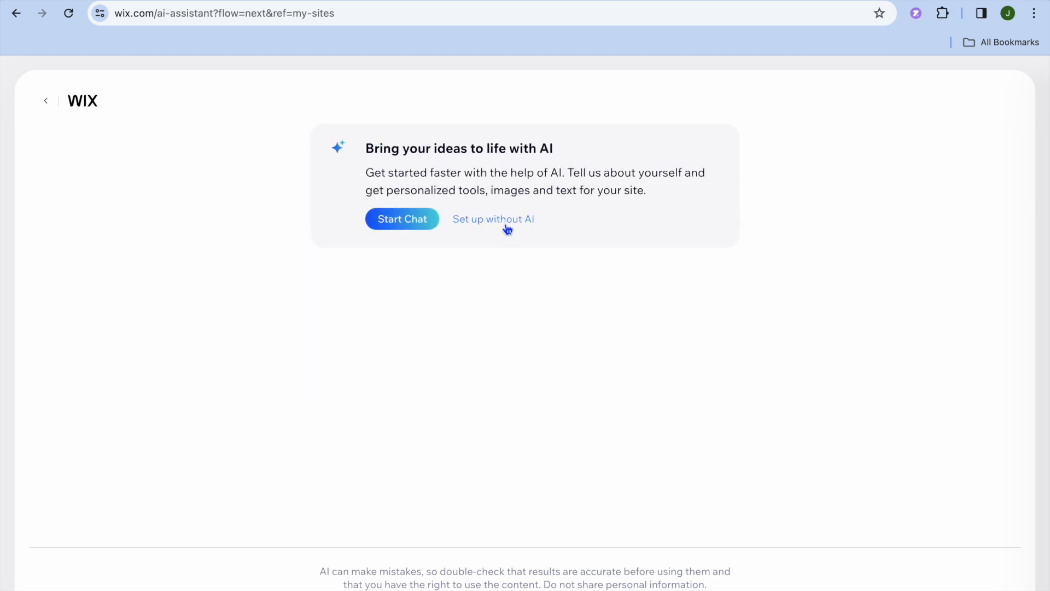
click(505, 229)
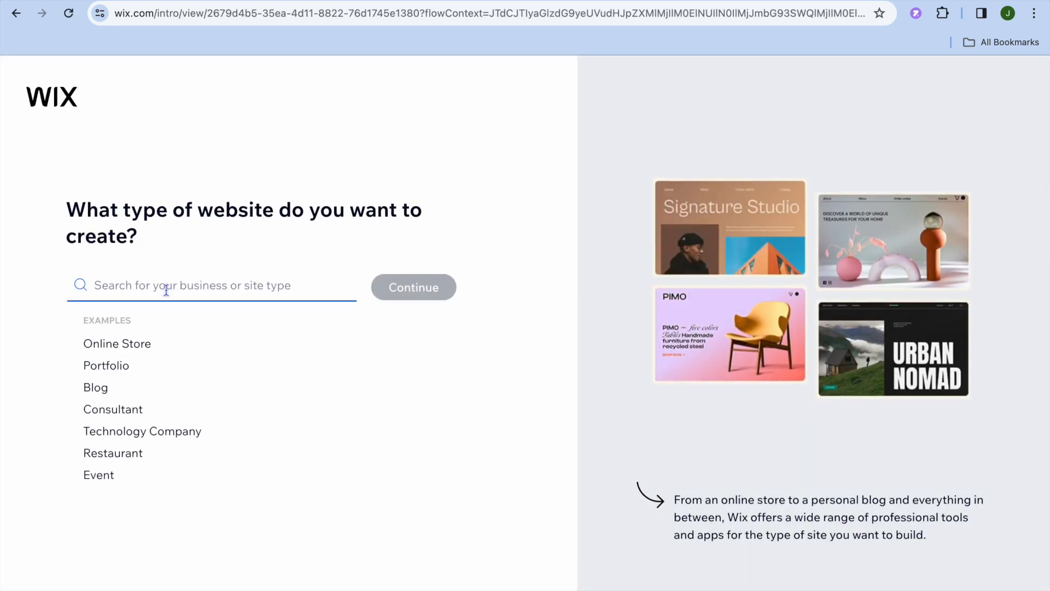
Step: Search the website types for "property ren"
text(pr)
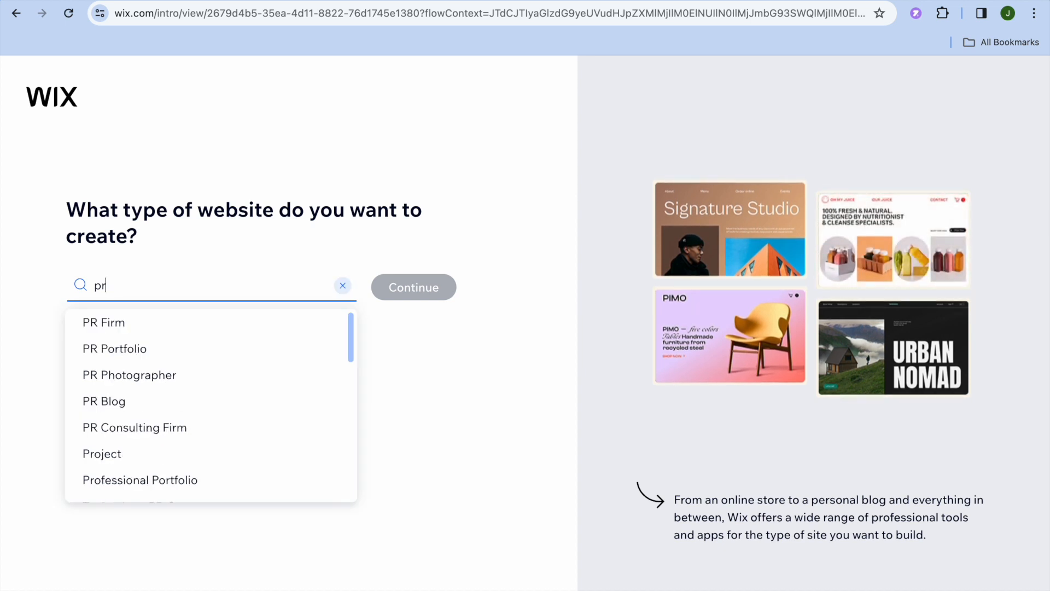
text(op)
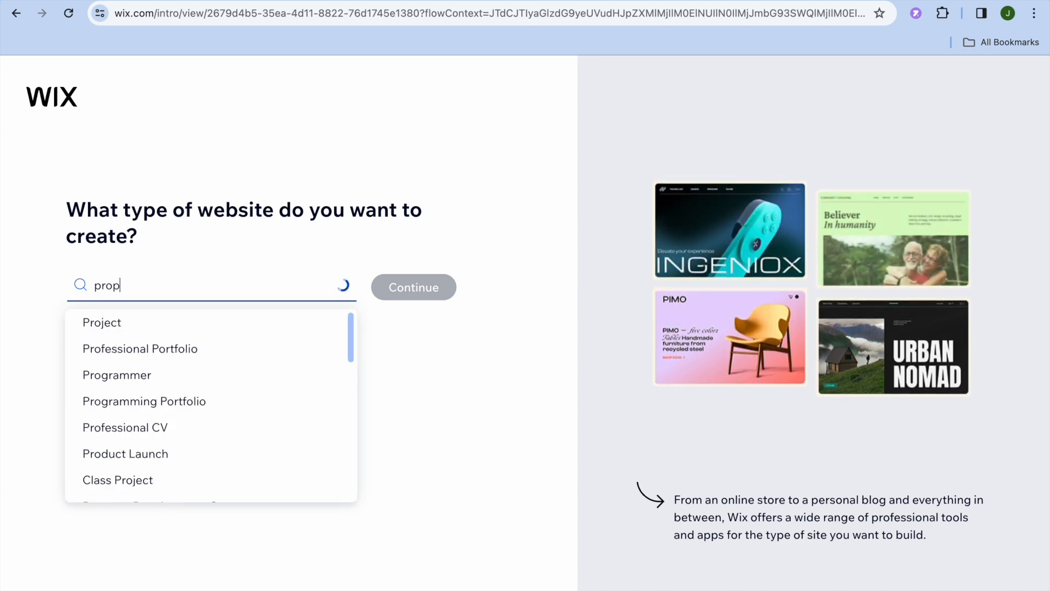
text(erty )
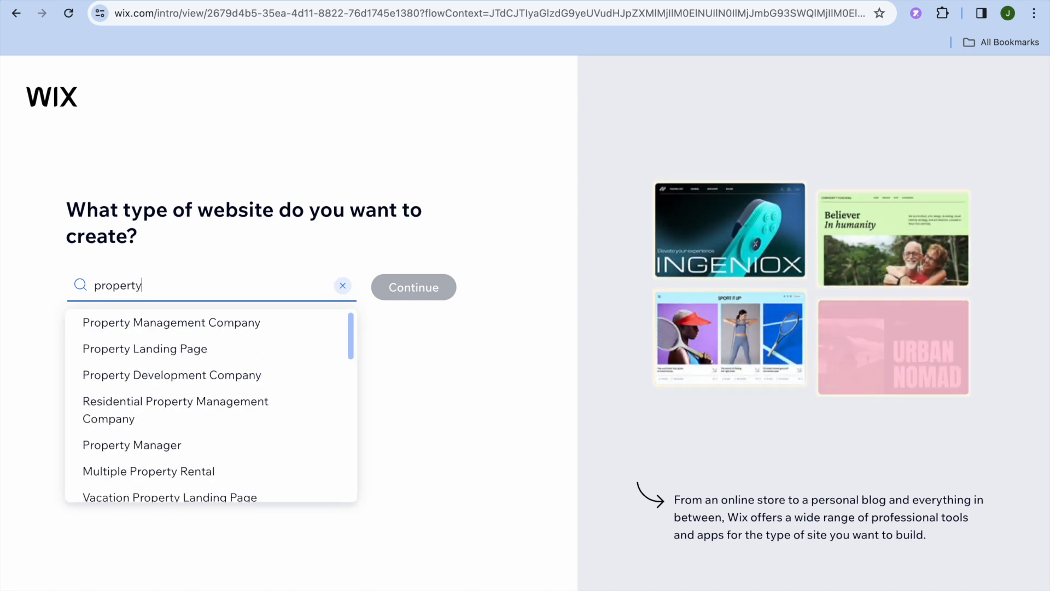
text(re)
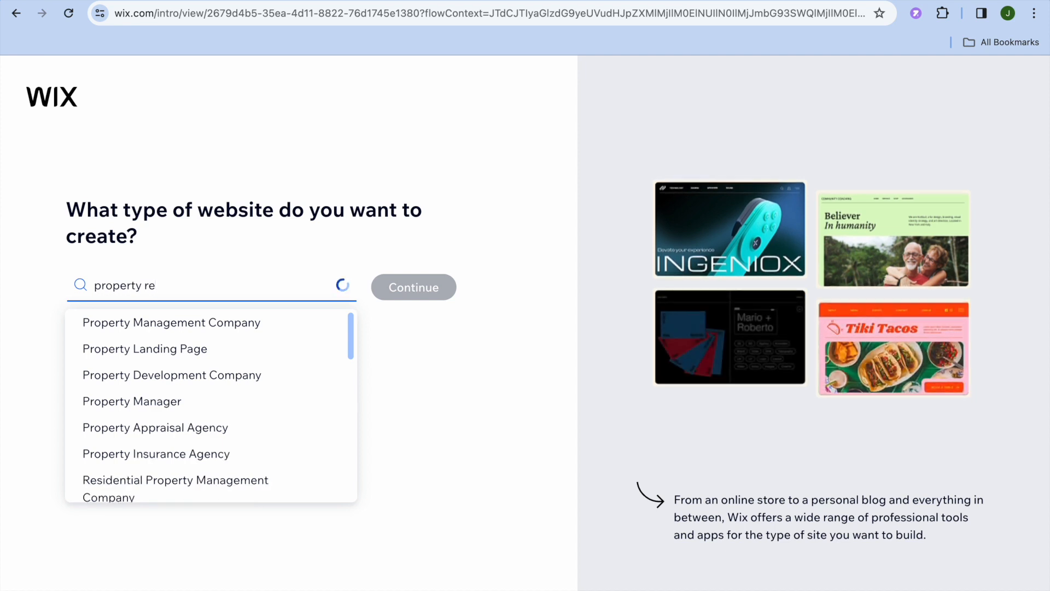
text(n)
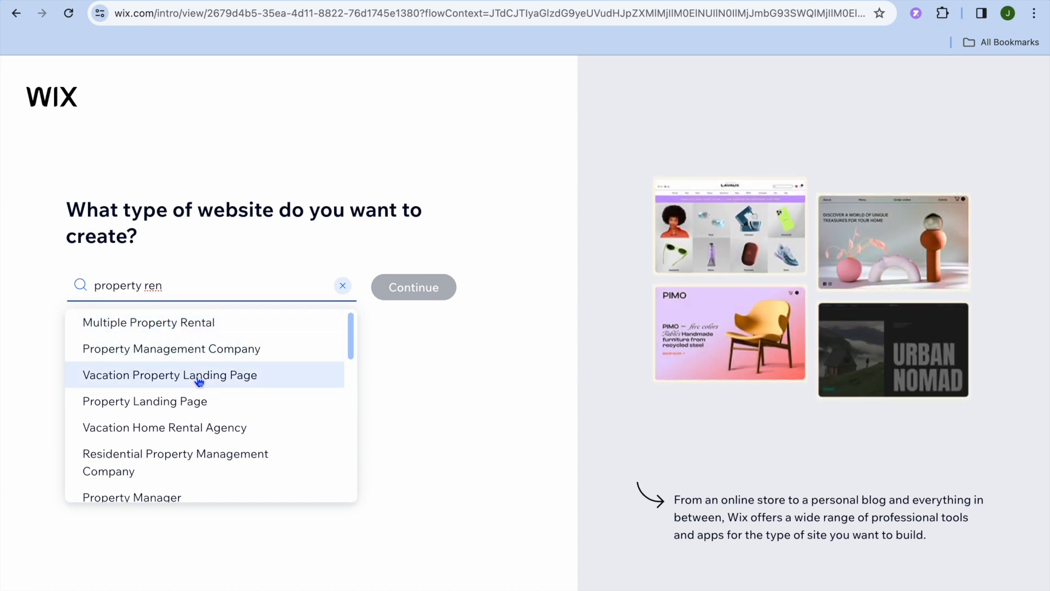
Step: Choose Multiple Property Rental as the website type and continue to the site setup
scroll(197, 379, down, 1)
scroll(199, 381, up, 2)
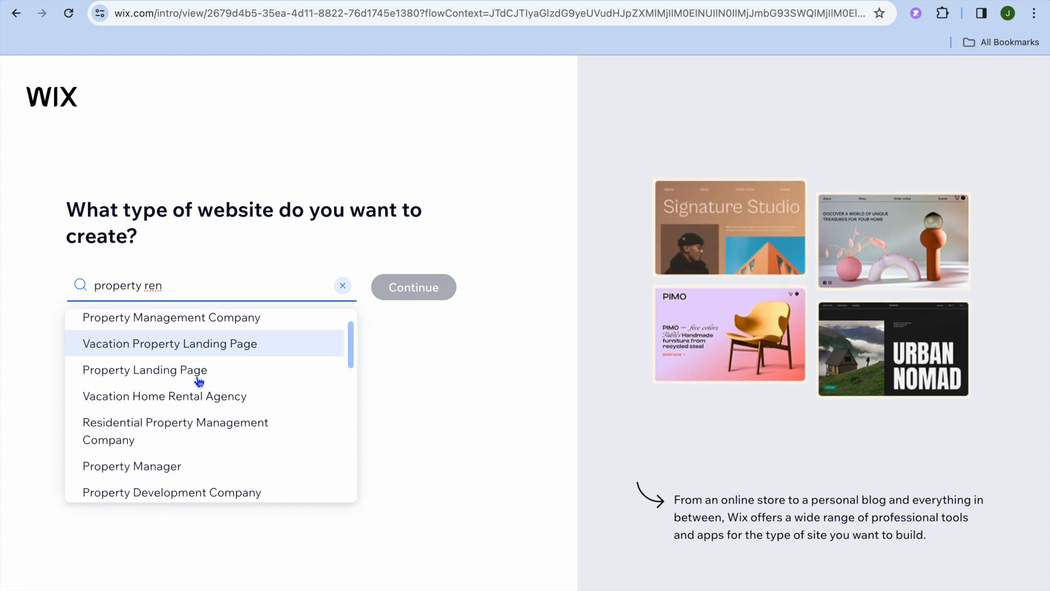
scroll(199, 381, down, 1)
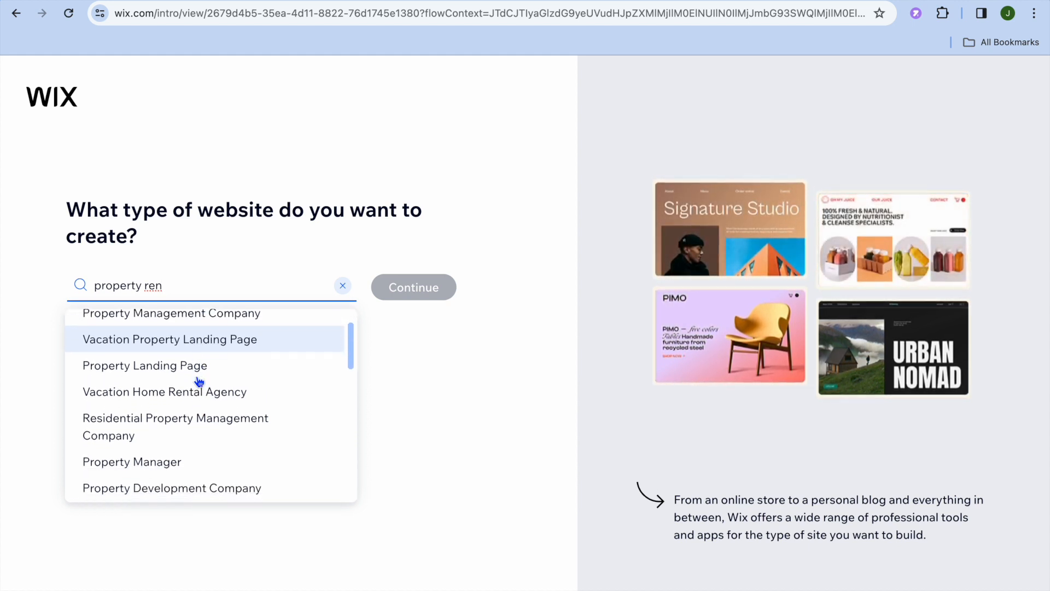
scroll(198, 381, up, 1)
scroll(199, 381, down, 3)
scroll(198, 381, down, 4)
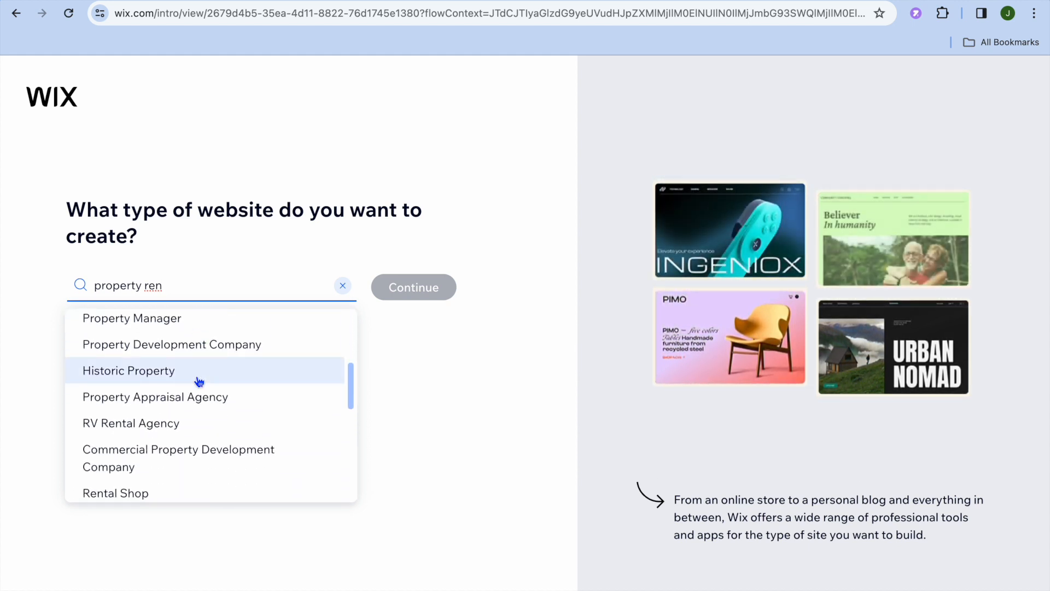
scroll(199, 381, down, 2)
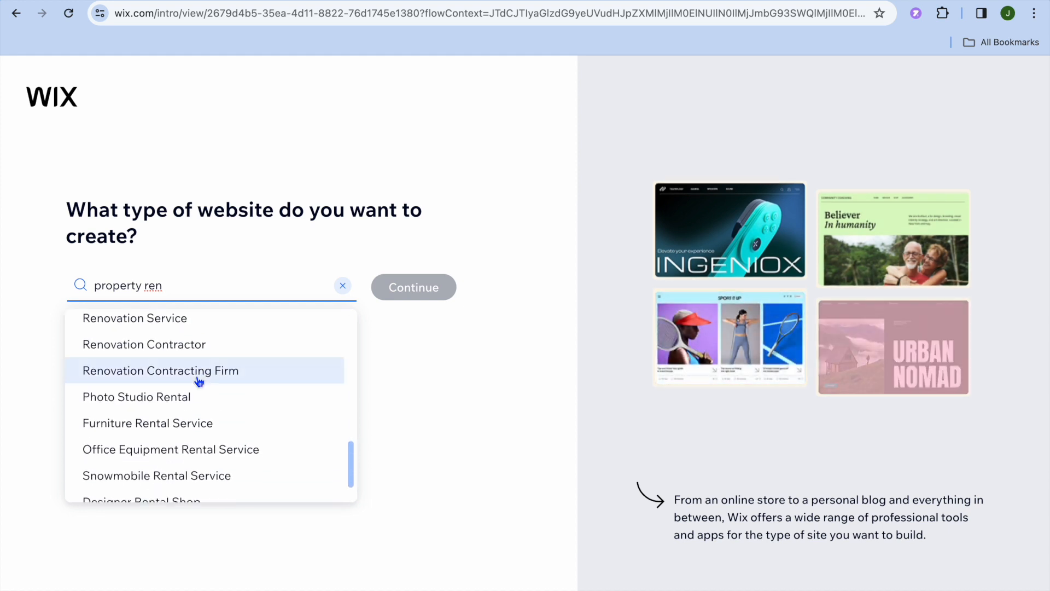
scroll(198, 381, up, 6)
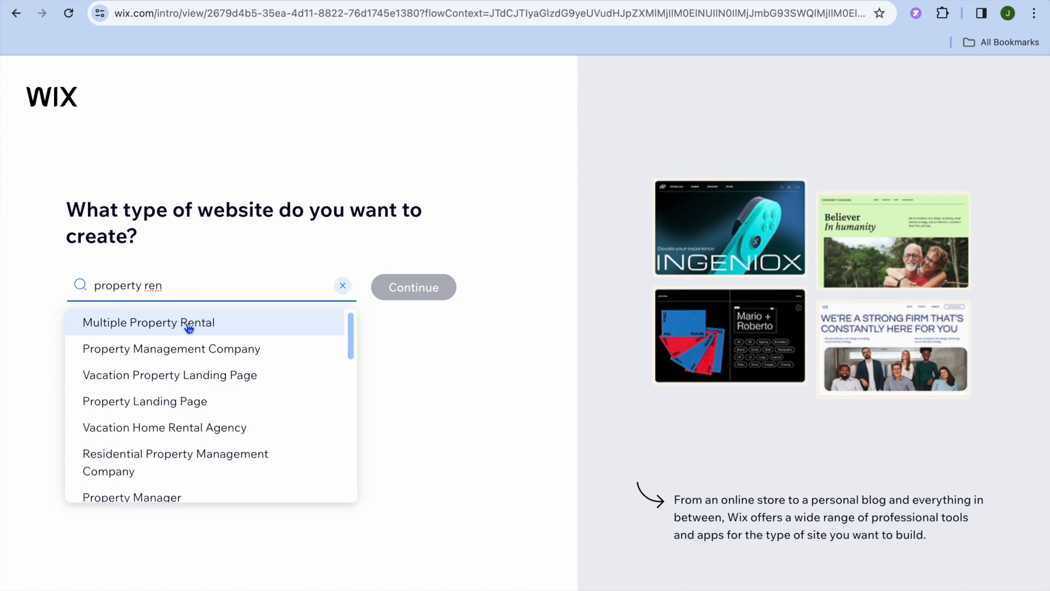
key(ctrl+a)
text(Multiple Property Rental)
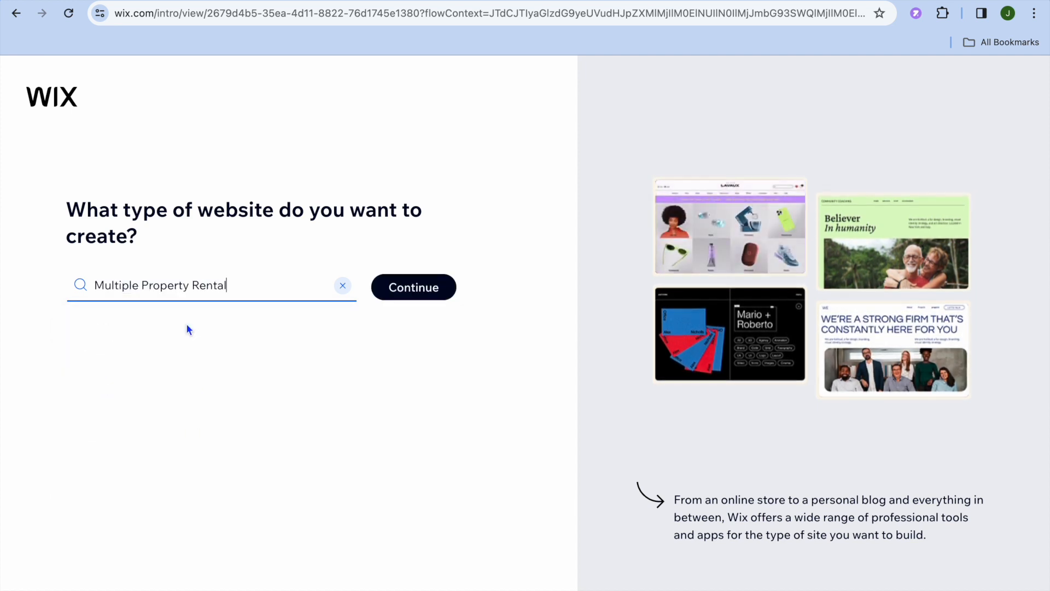
click(427, 294)
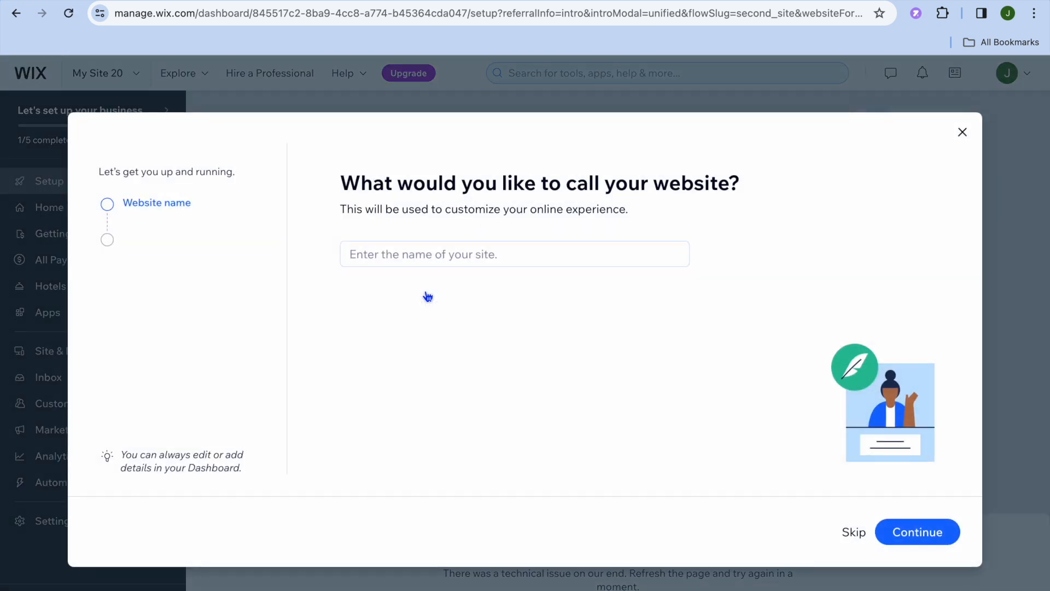
Step: Name the website "test rental" and continue to the app selection
click(432, 257)
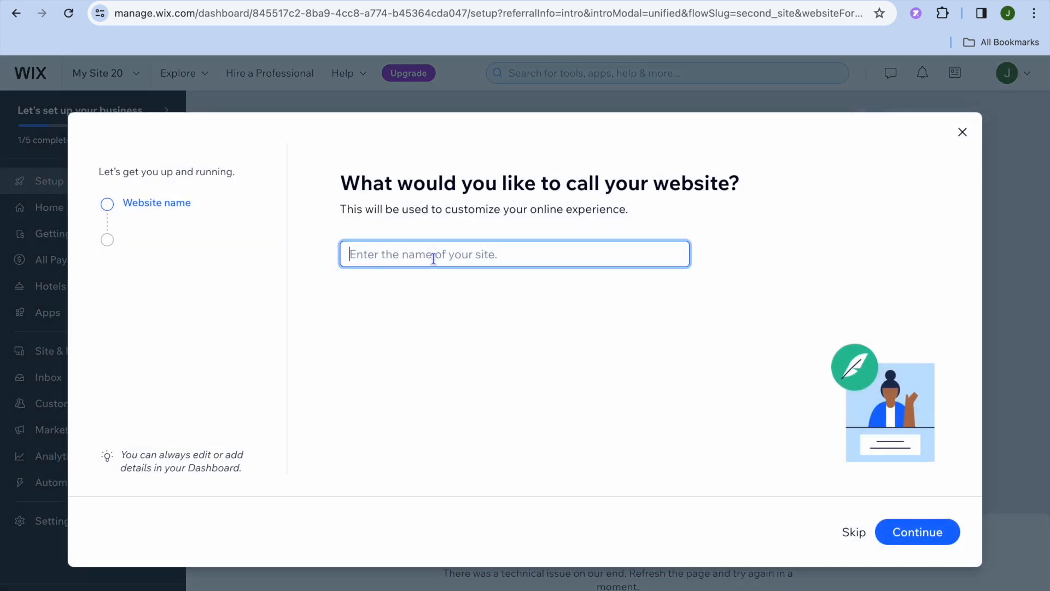
text(test rental)
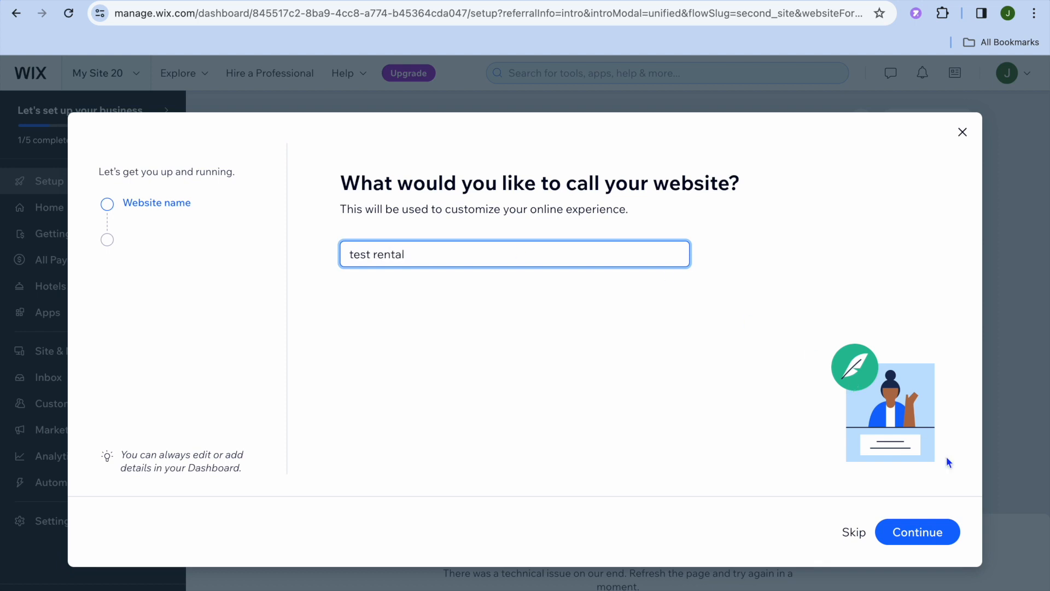
click(930, 531)
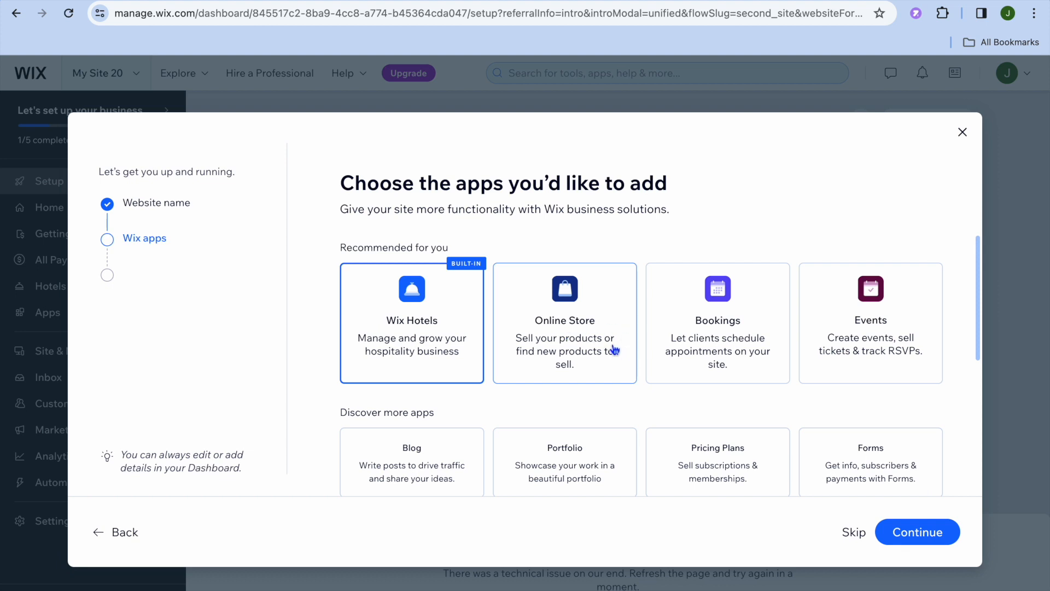
Step: Add the Blog and Instagram Feed apps to the site and proceed to its dashboard
scroll(614, 350, down, 3)
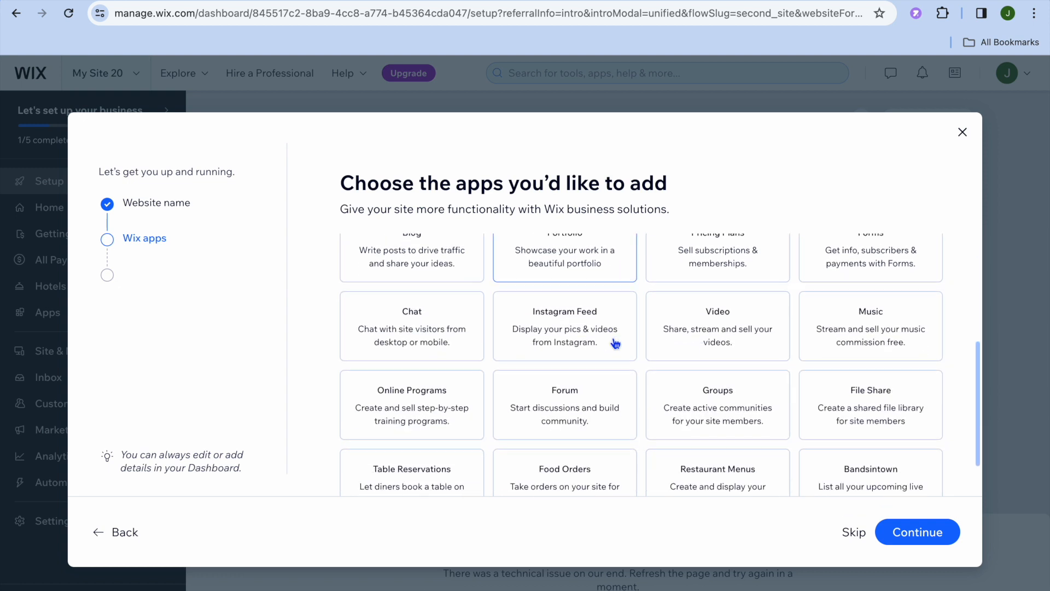
click(451, 302)
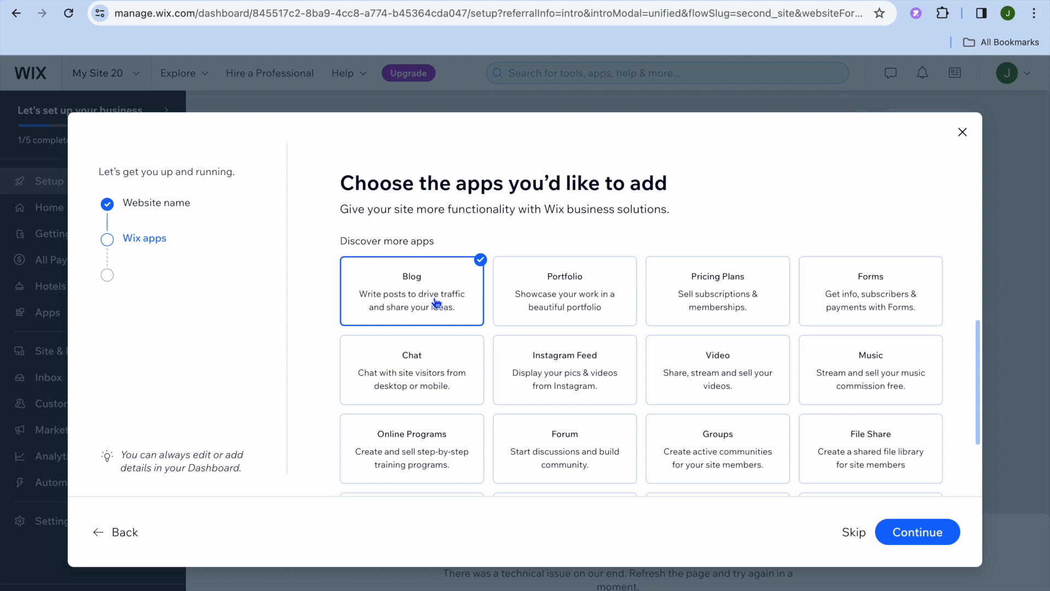
scroll(668, 360, down, 2)
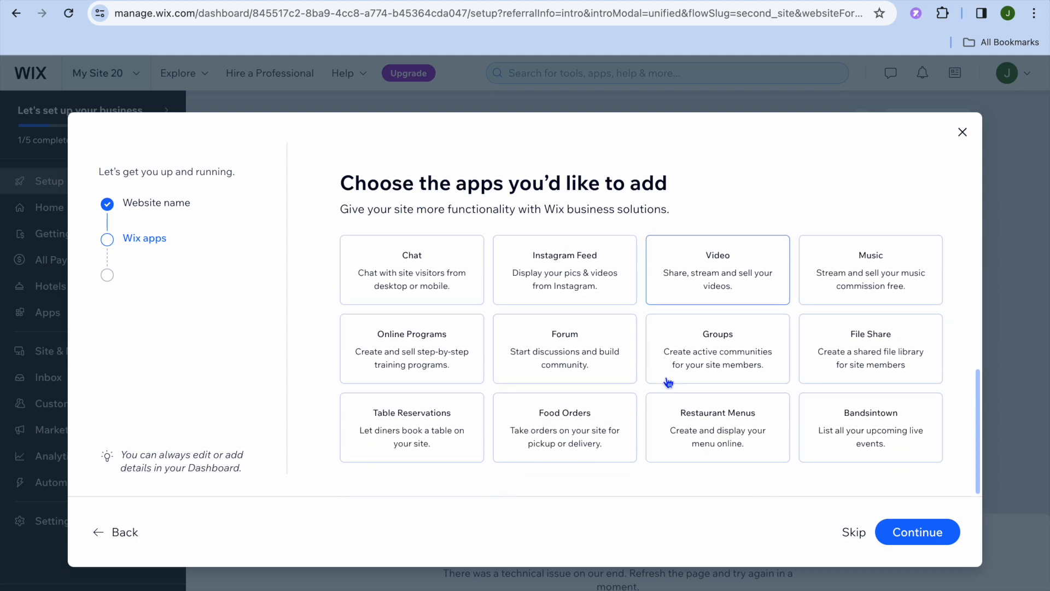
scroll(668, 382, up, 5)
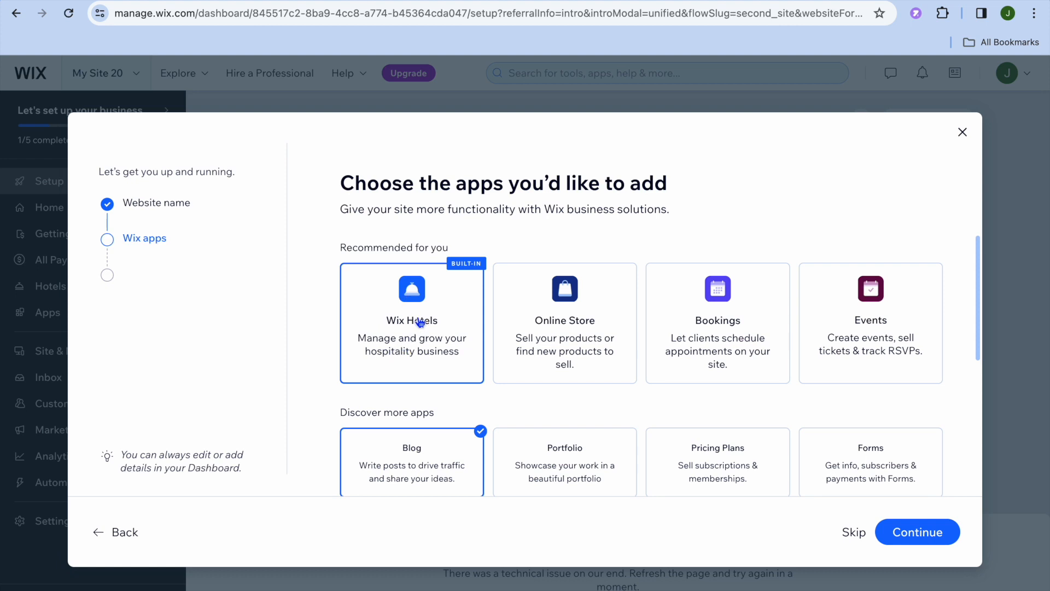
scroll(429, 477, down, 2)
scroll(430, 477, down, 3)
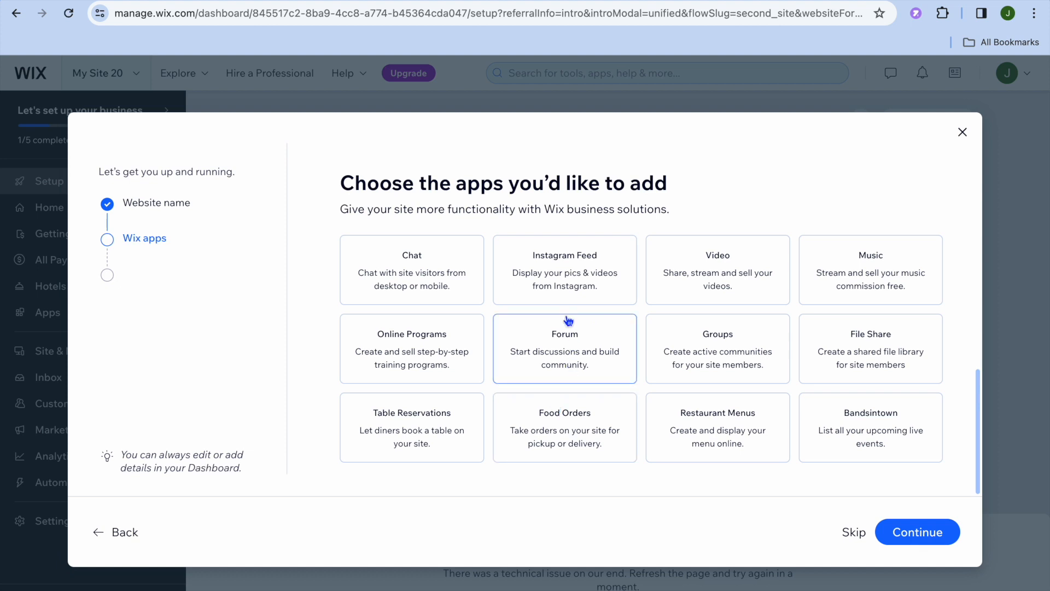
click(572, 283)
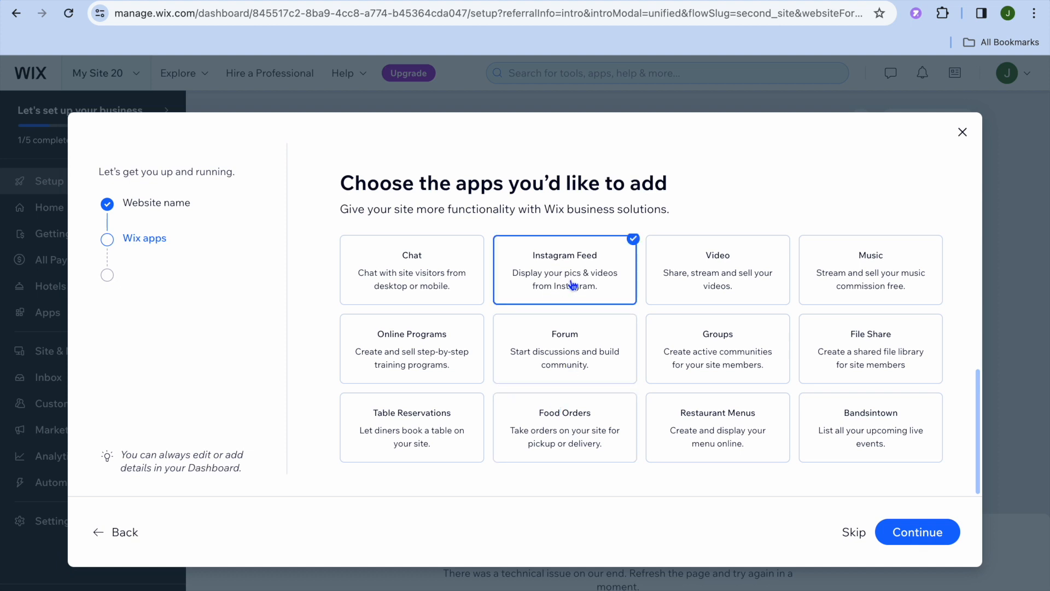
click(909, 538)
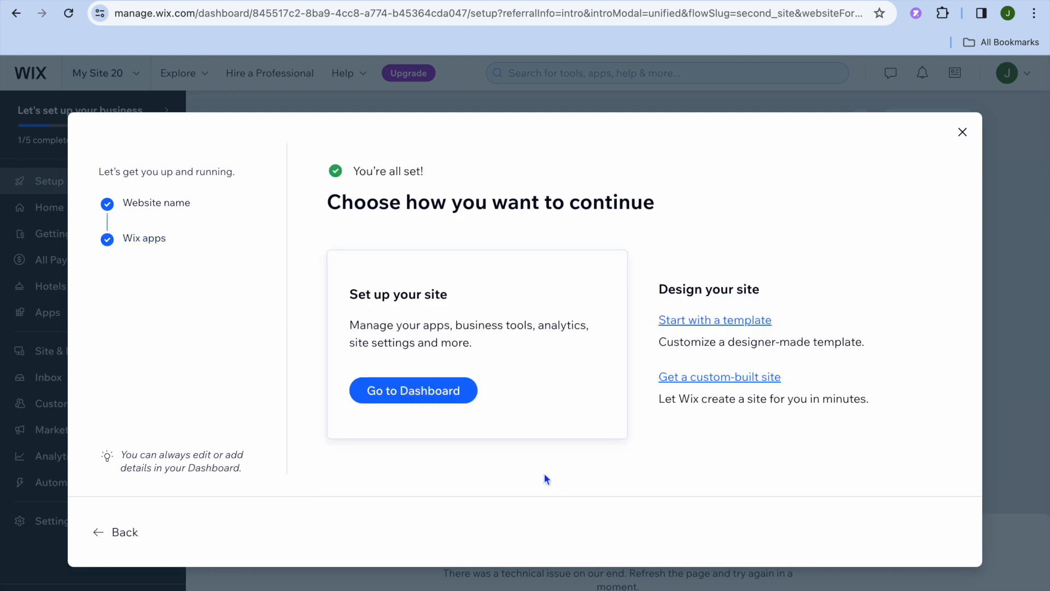
click(437, 395)
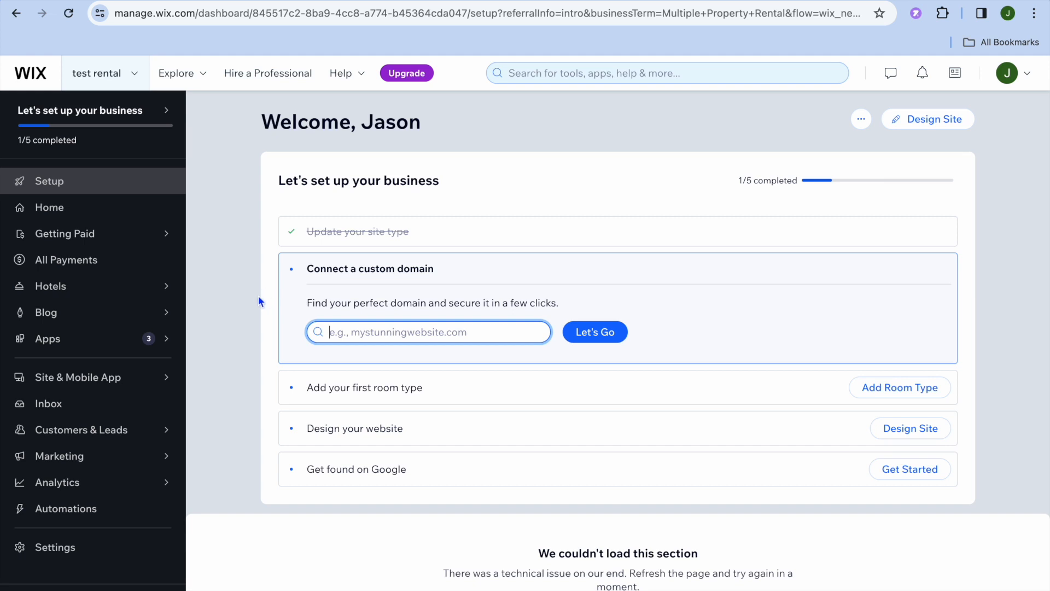
Step: Start the Wix Hotels setup, agree to the app's permissions, and return to the dashboard
click(103, 288)
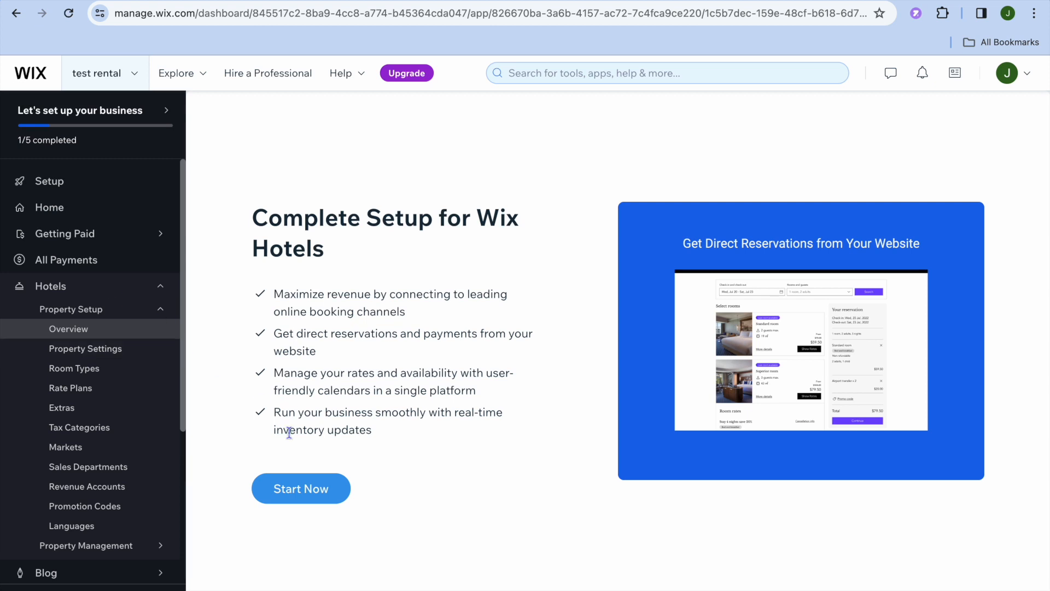
click(309, 490)
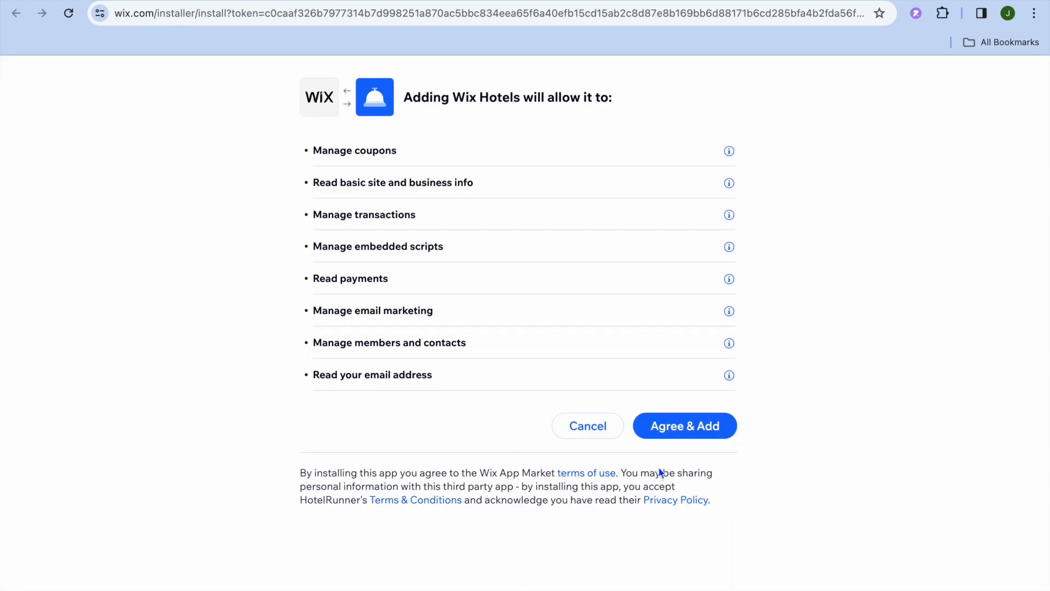
click(699, 431)
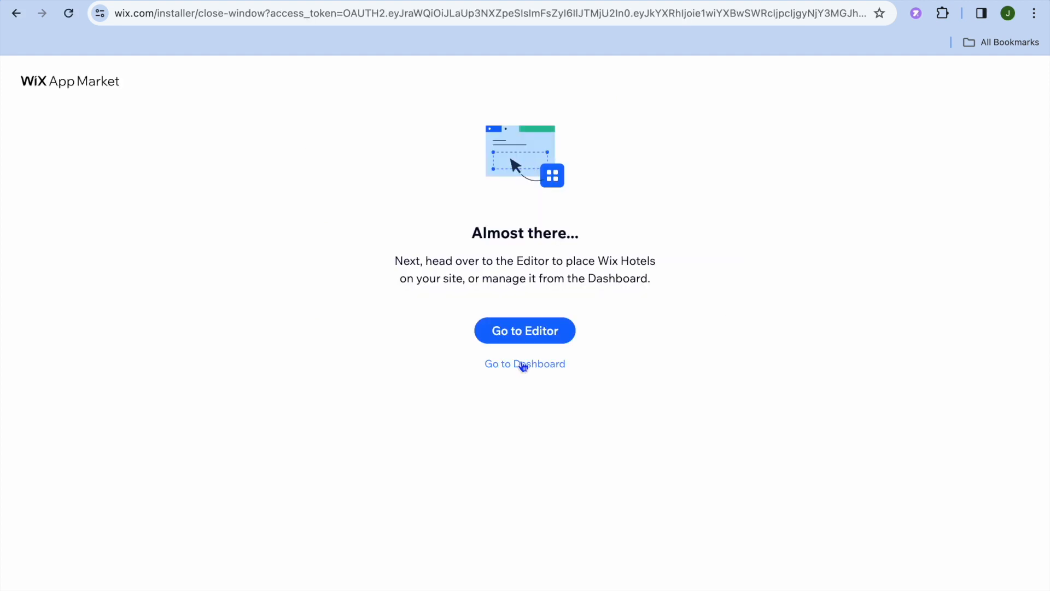
click(520, 363)
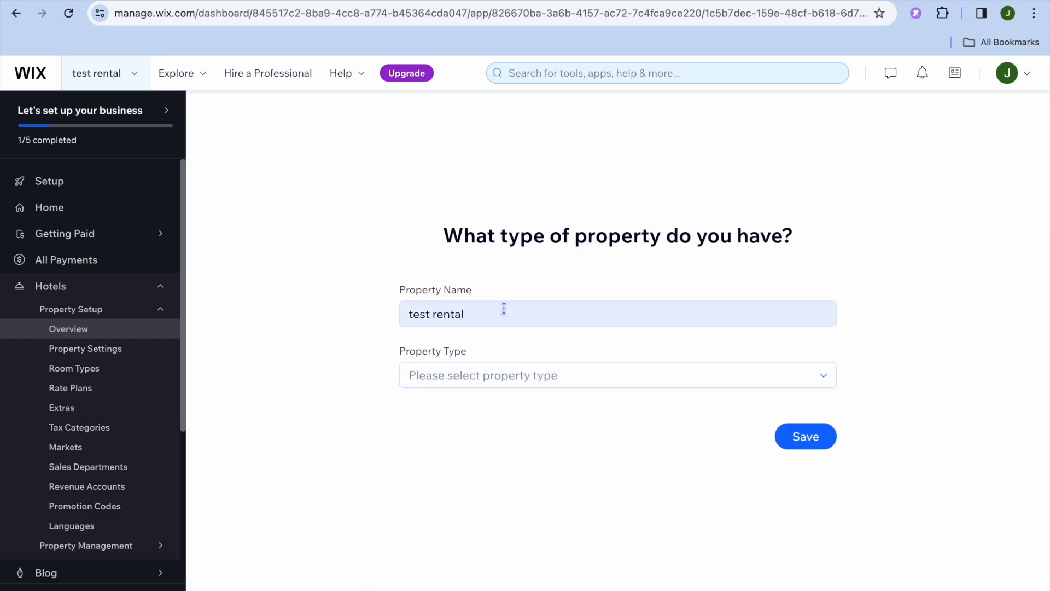
Step: Set the property type to Vacation rental and save the property details
click(505, 376)
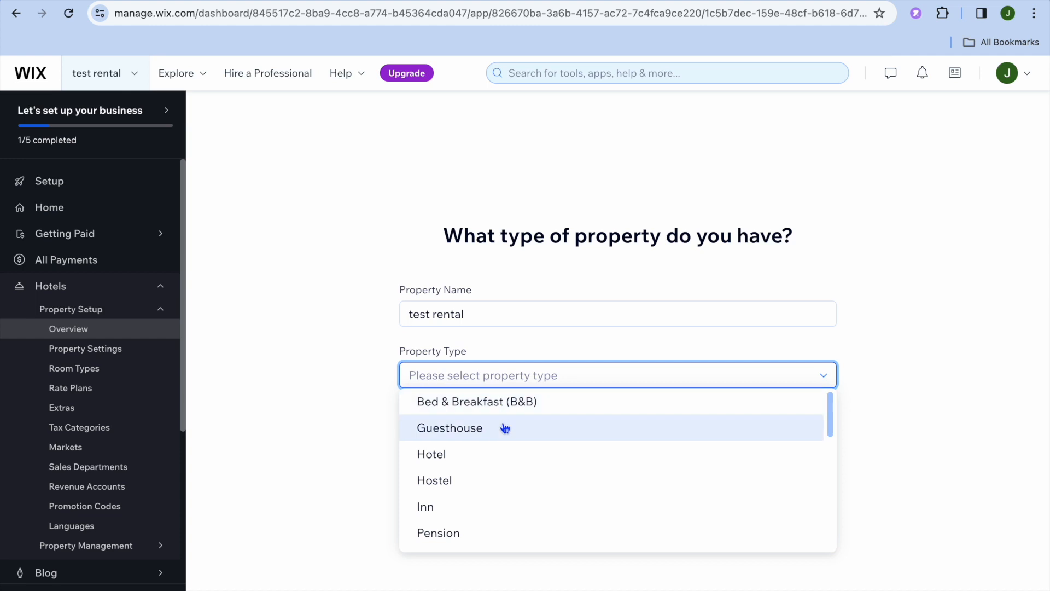
scroll(505, 428, down, 3)
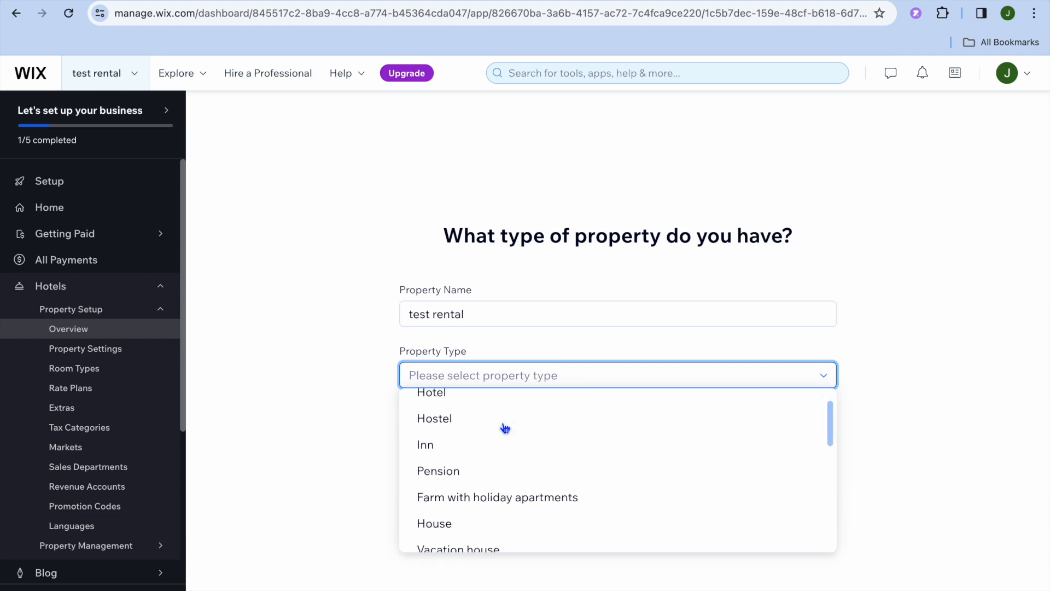
scroll(505, 428, down, 3)
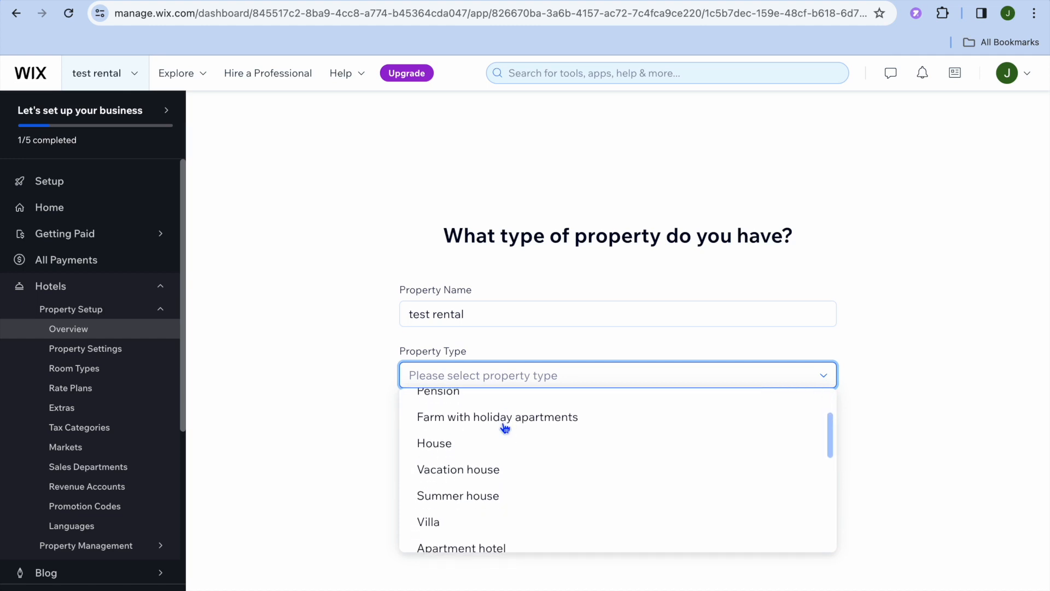
scroll(504, 428, down, 10)
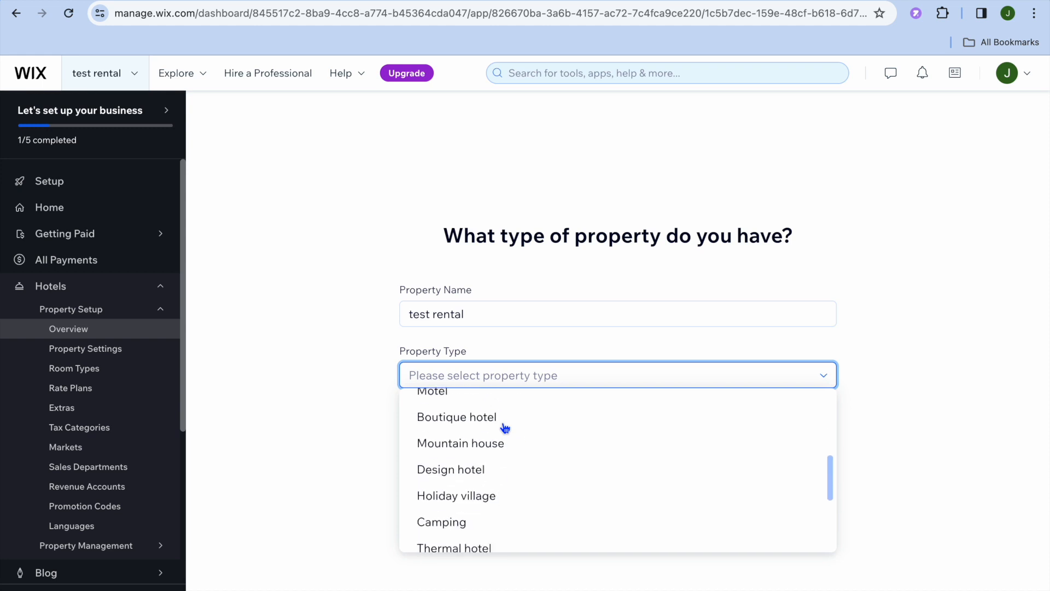
scroll(504, 428, up, 3)
scroll(505, 428, down, 10)
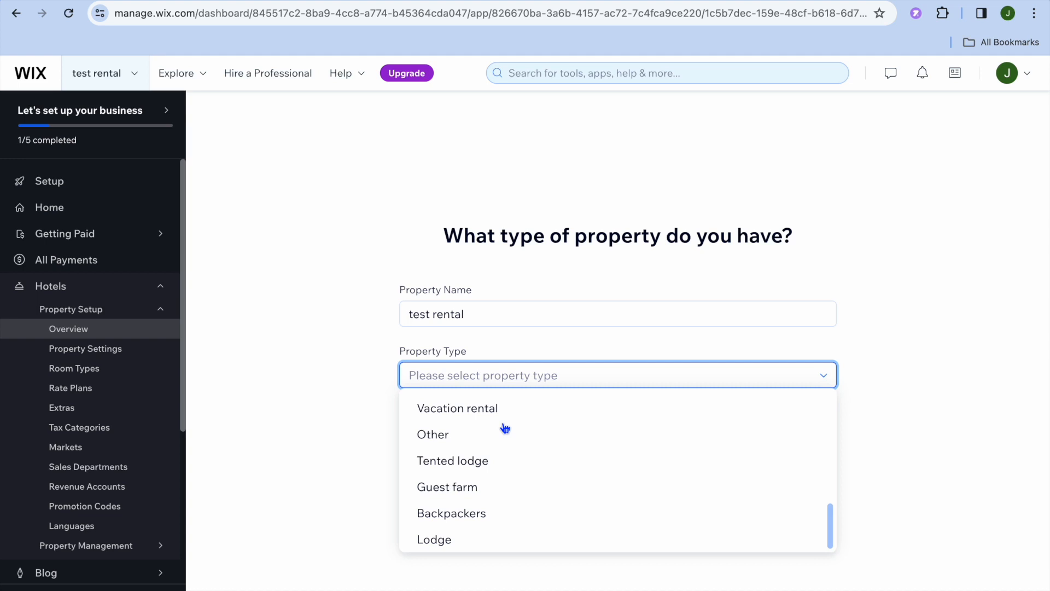
click(475, 411)
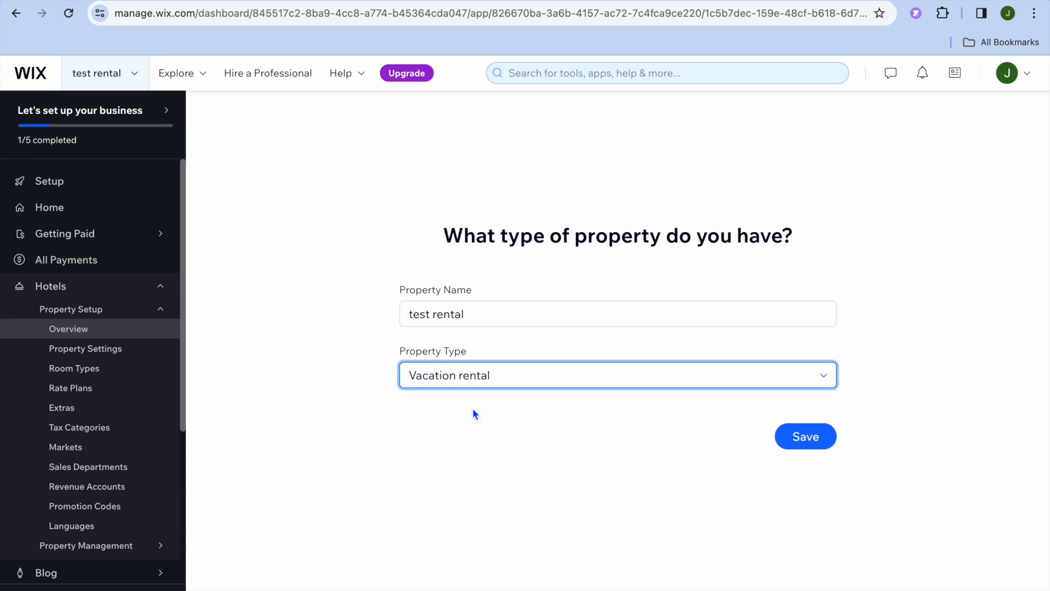
click(816, 439)
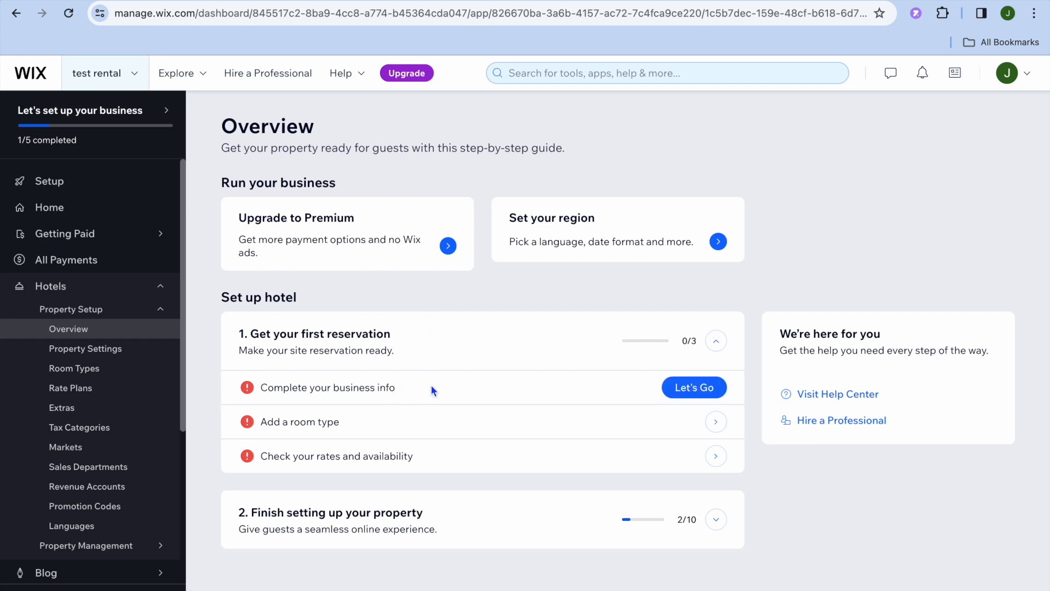
Step: Open the business info from the hotel setup checklist and review its profile, location and contact fields
click(704, 387)
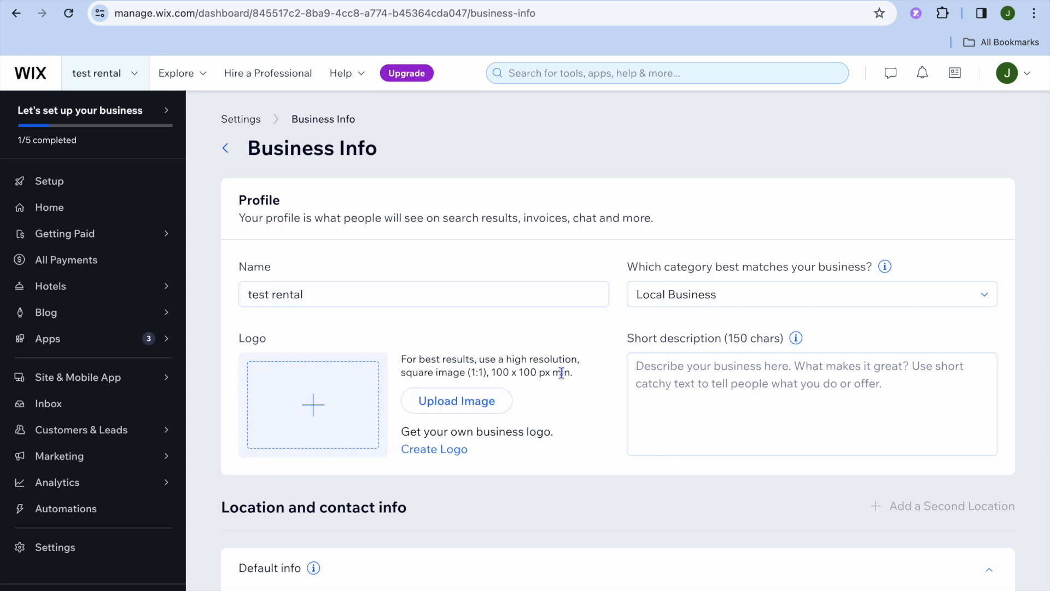
scroll(673, 386, down, 3)
scroll(674, 389, down, 3)
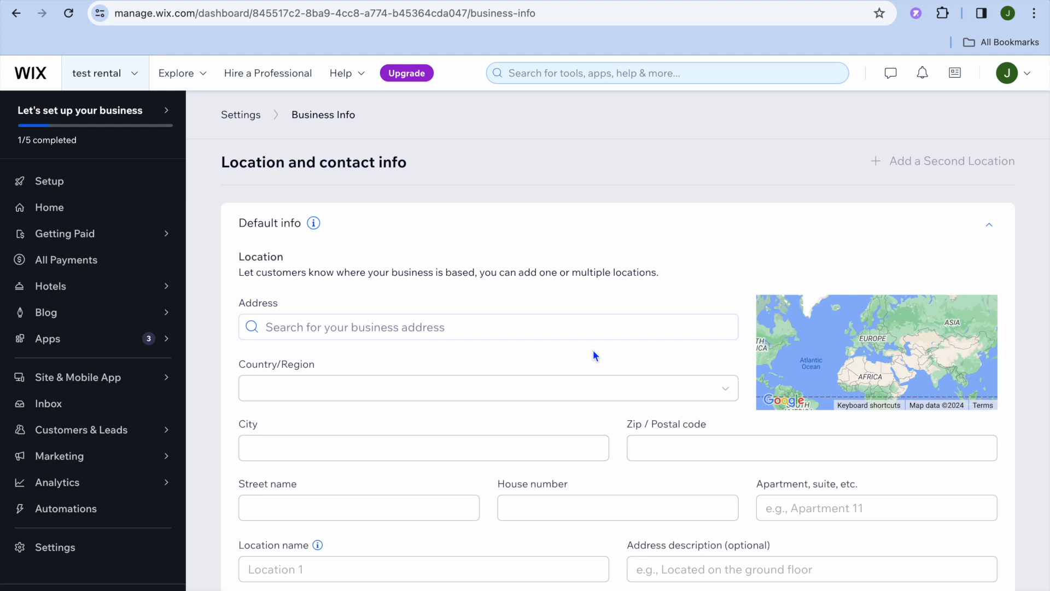
scroll(594, 355, down, 1)
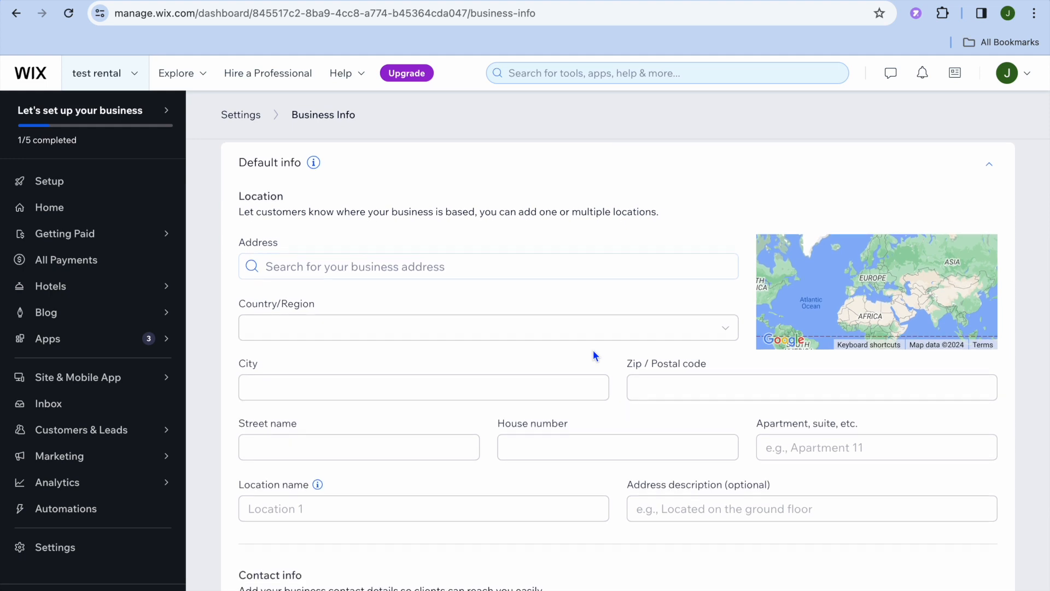
scroll(595, 356, down, 1)
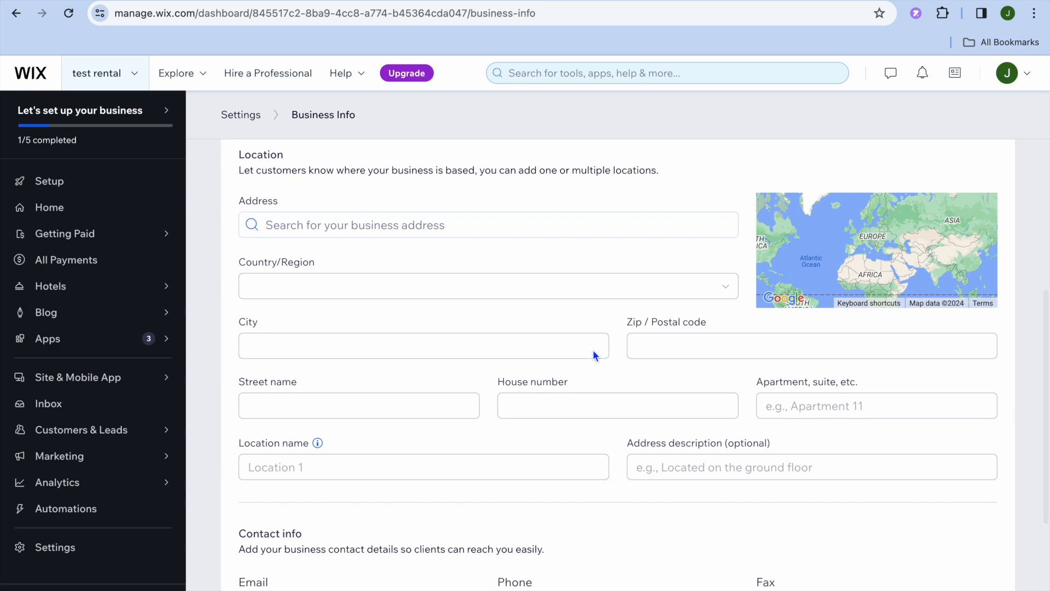
scroll(593, 351, down, 4)
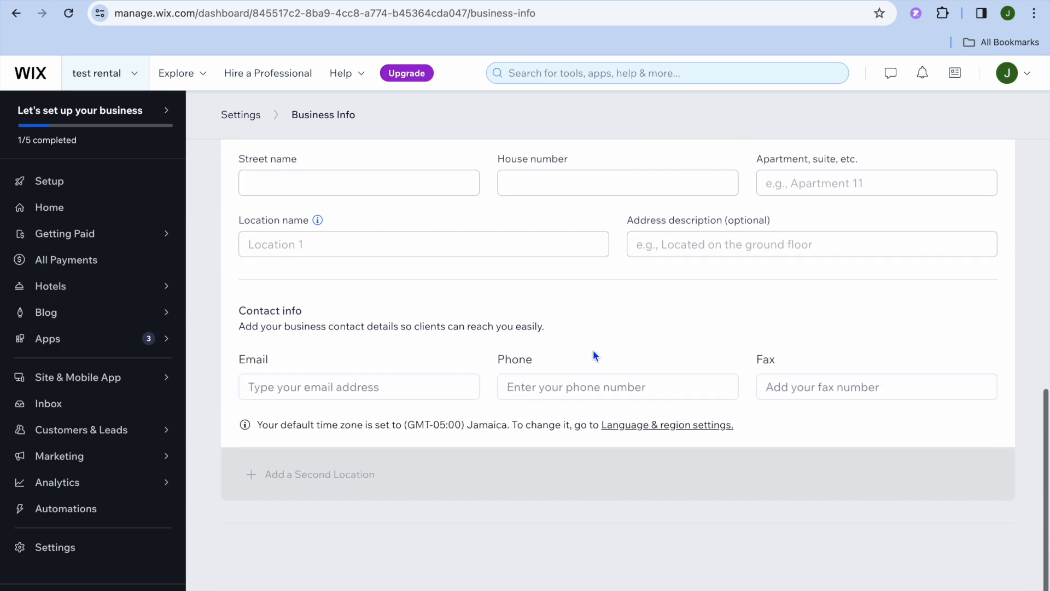
scroll(594, 356, up, 12)
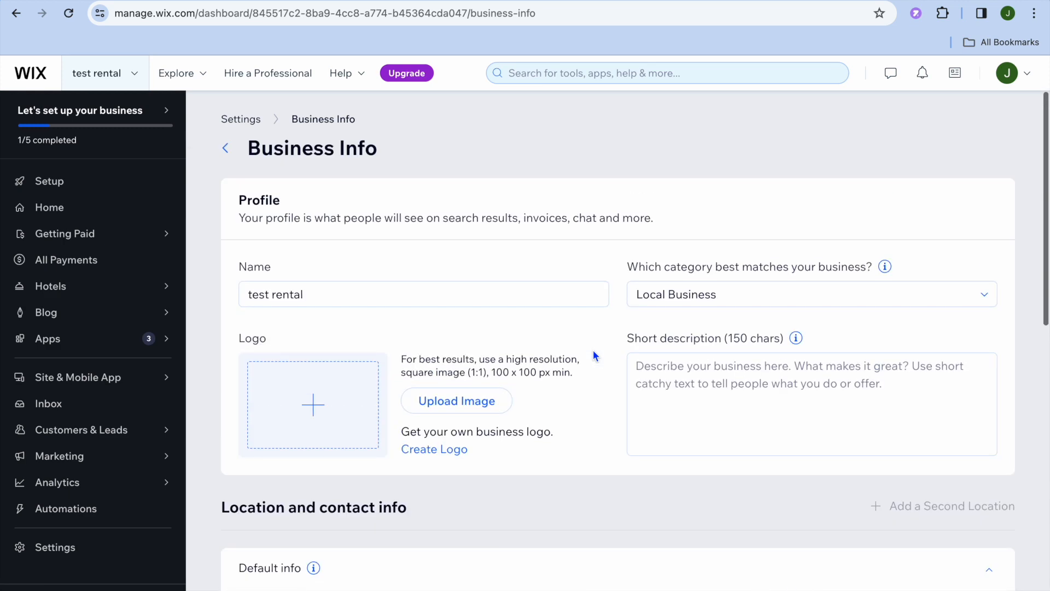
Step: Open the Accept Payments settings, dismiss the business location prompt, and review the available payment providers
click(226, 148)
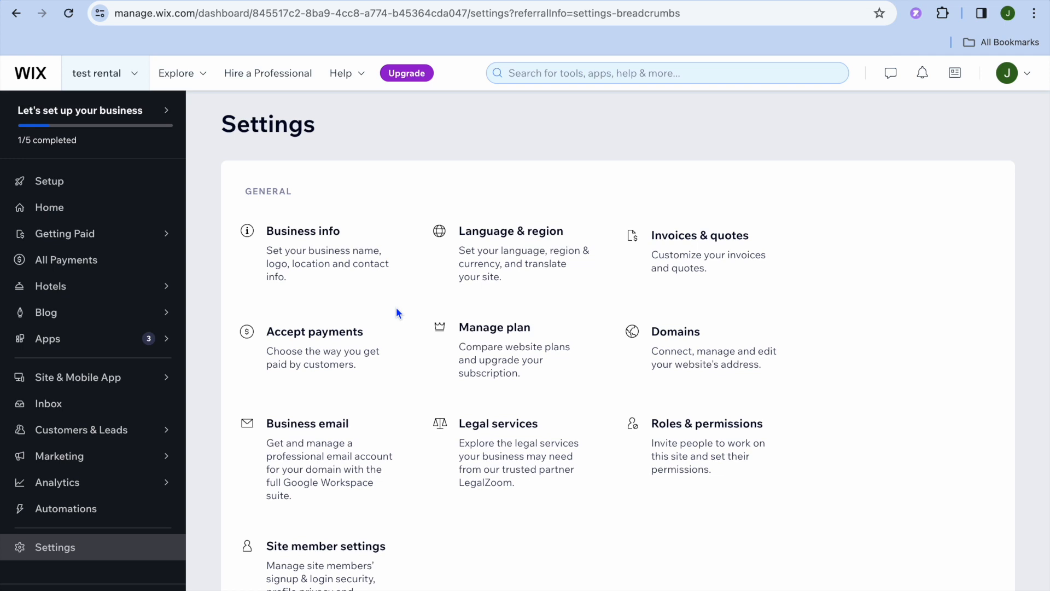
click(349, 351)
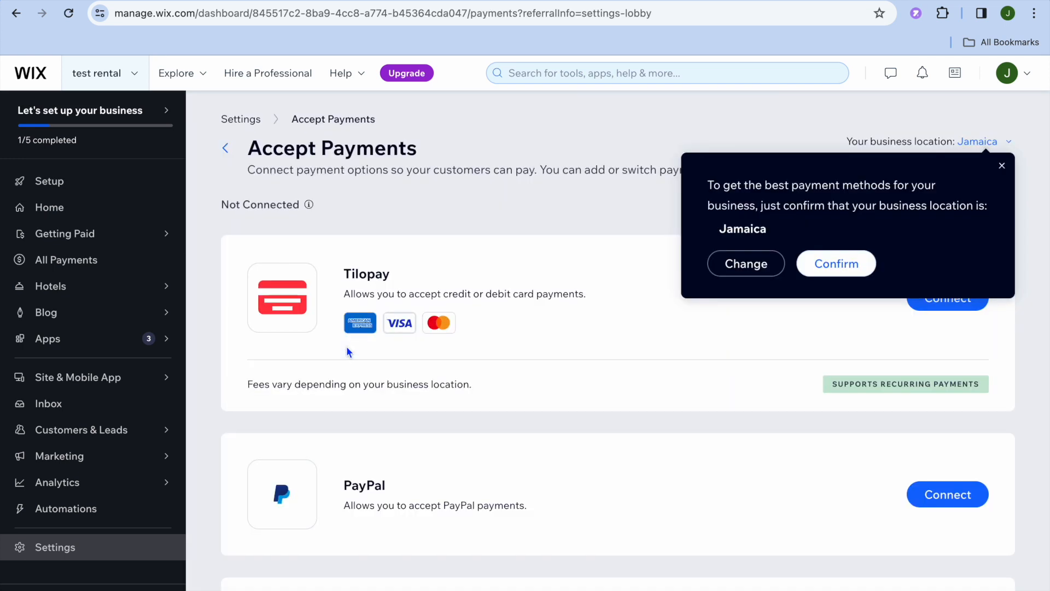
click(850, 263)
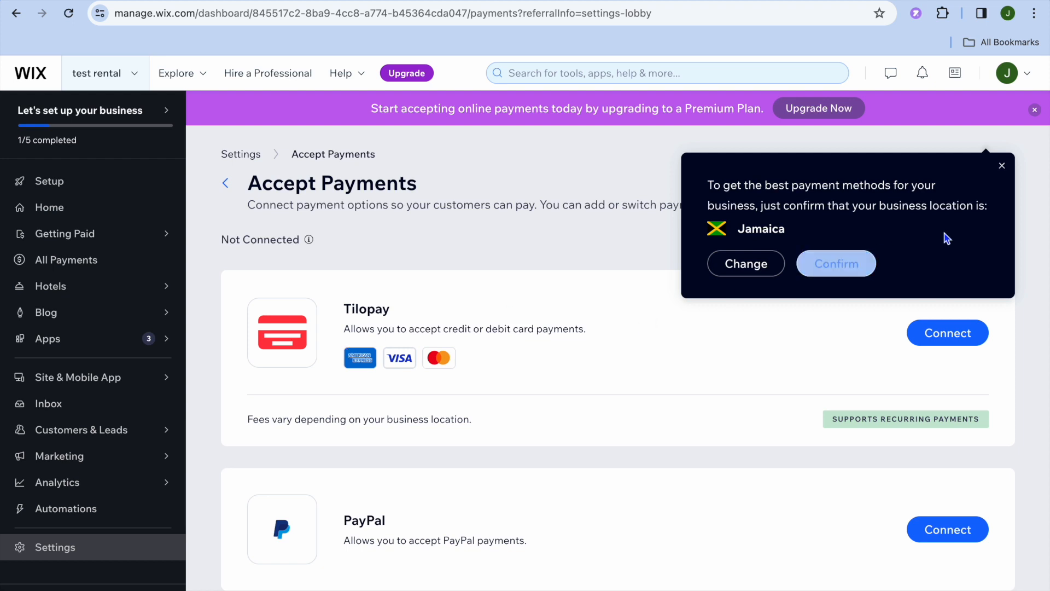
click(1002, 166)
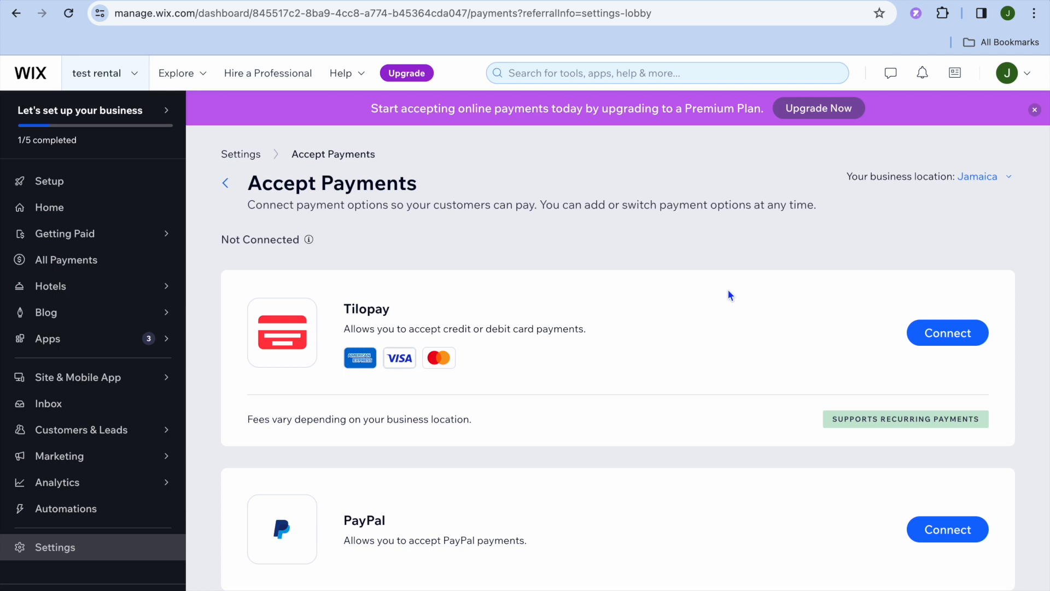
scroll(680, 361, down, 2)
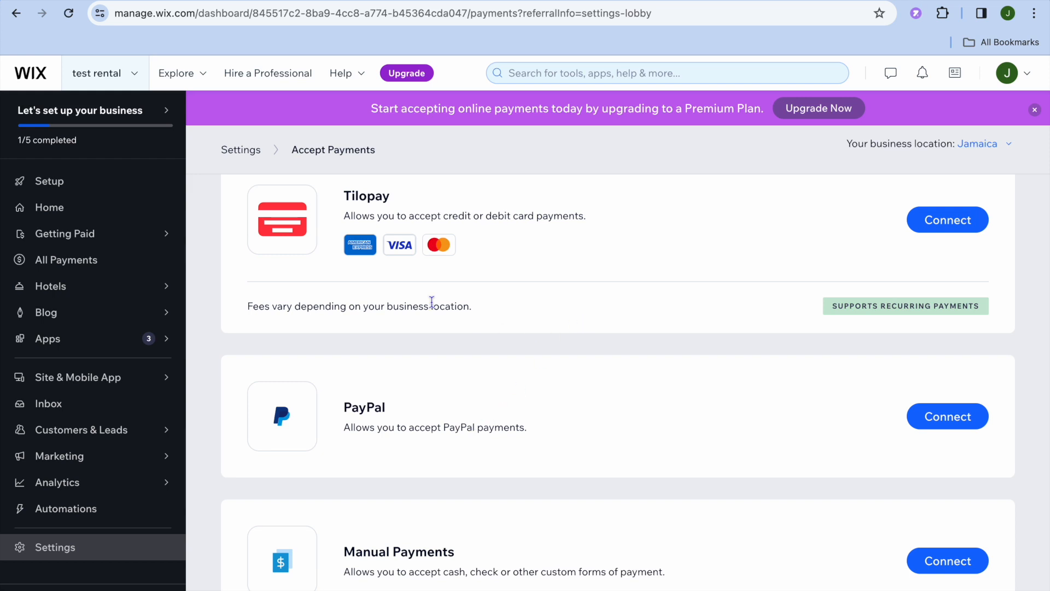
scroll(267, 401, down, 2)
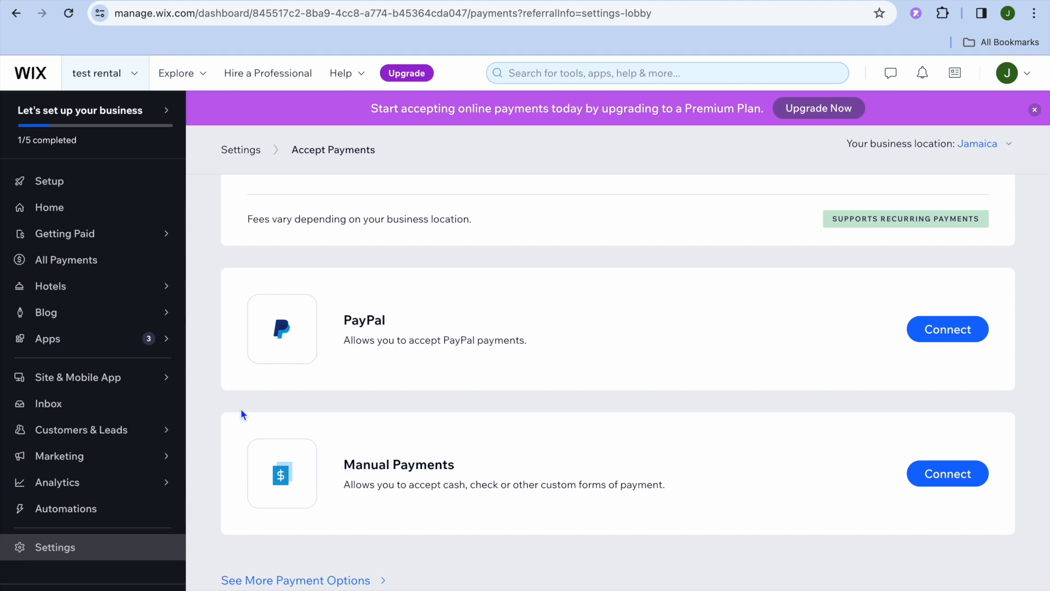
Step: Start a new room type from the Hotels setup checklist and choose Apartment as the kind of room
click(105, 288)
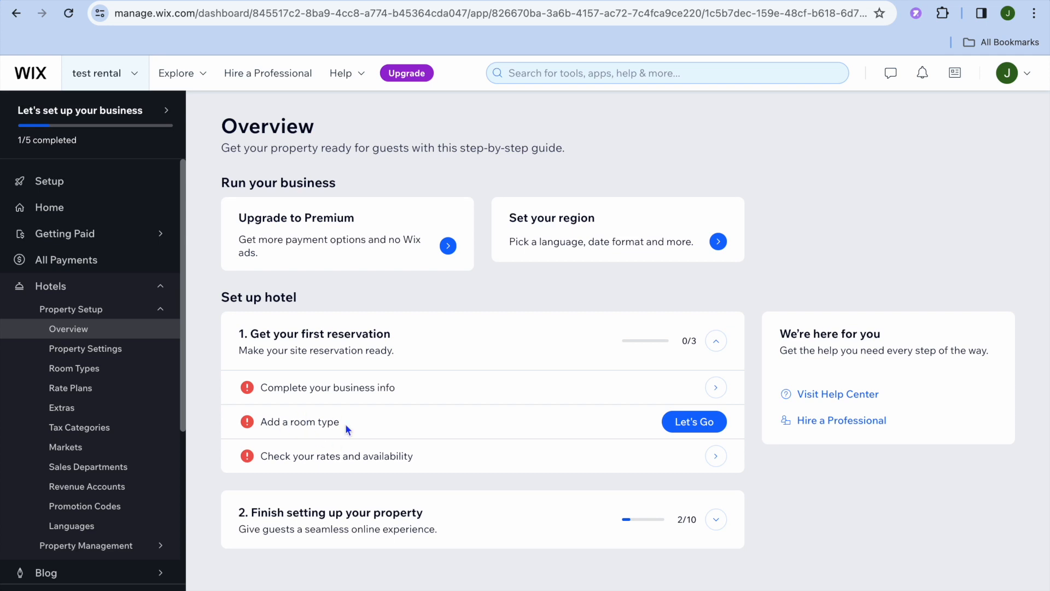
click(701, 429)
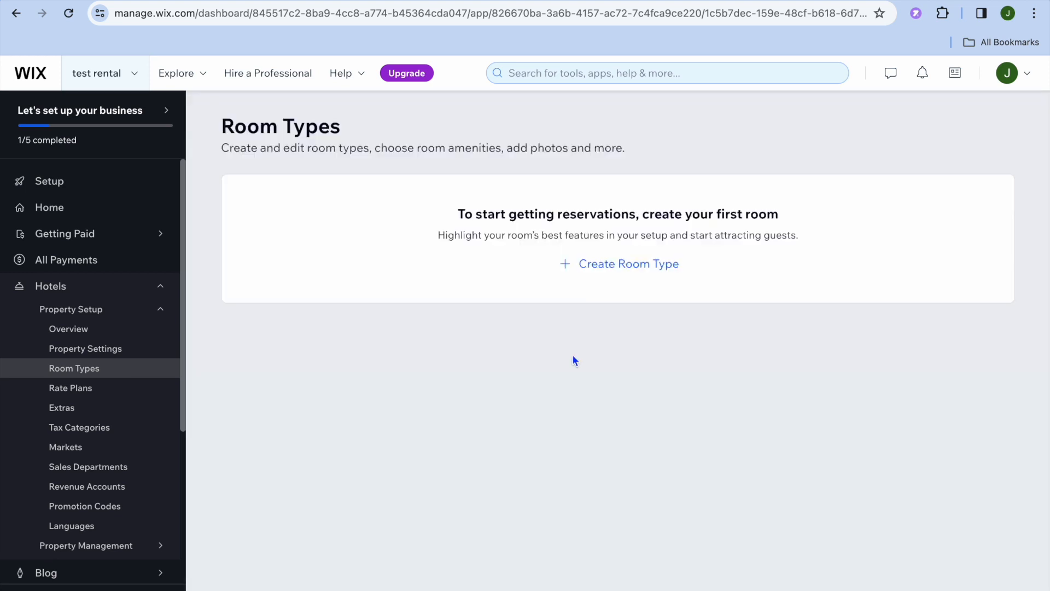
click(635, 265)
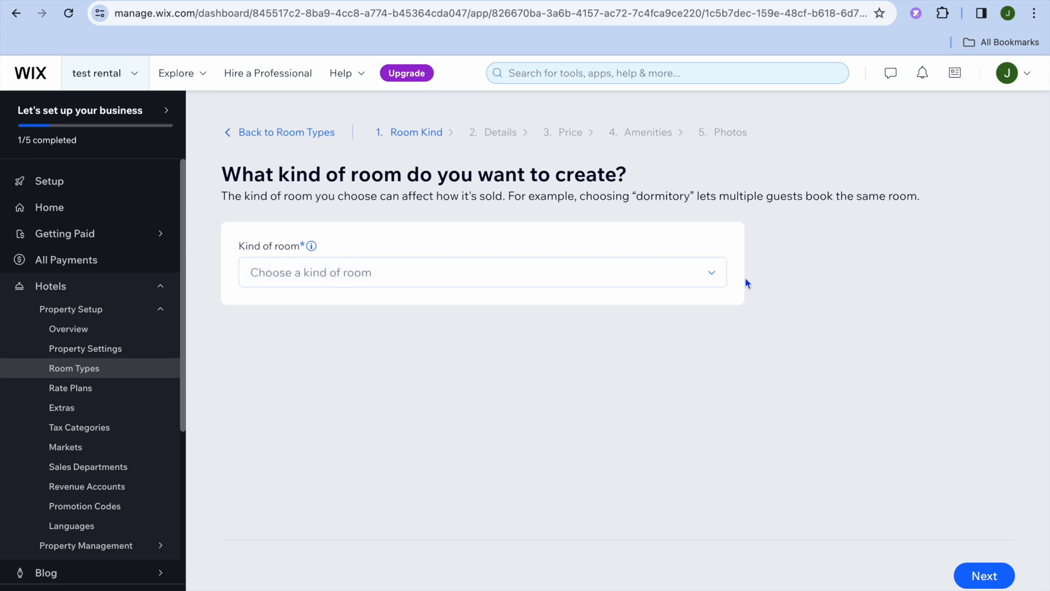
click(711, 278)
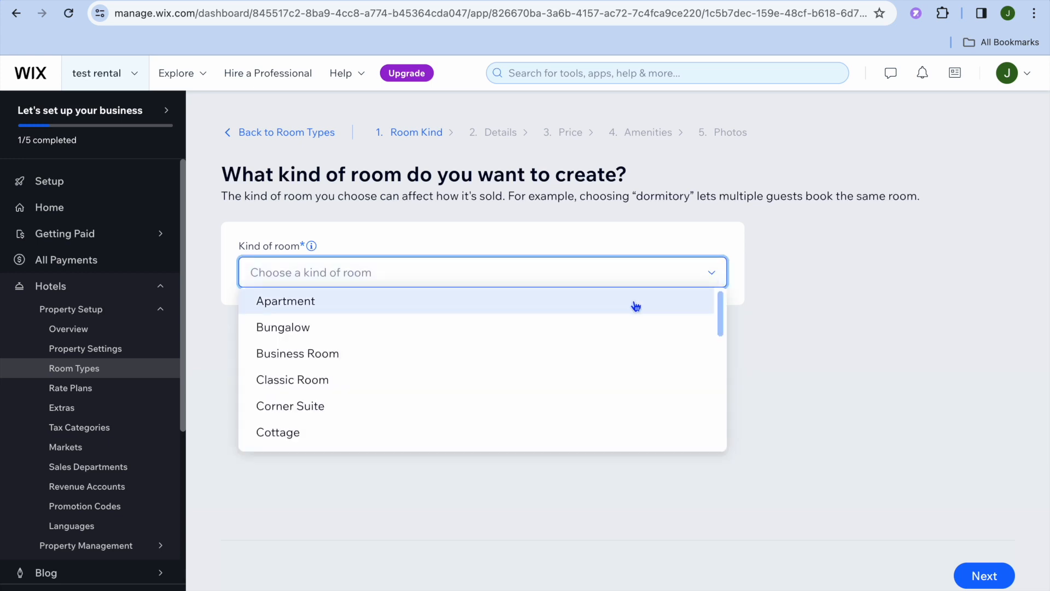
scroll(635, 305, down, 15)
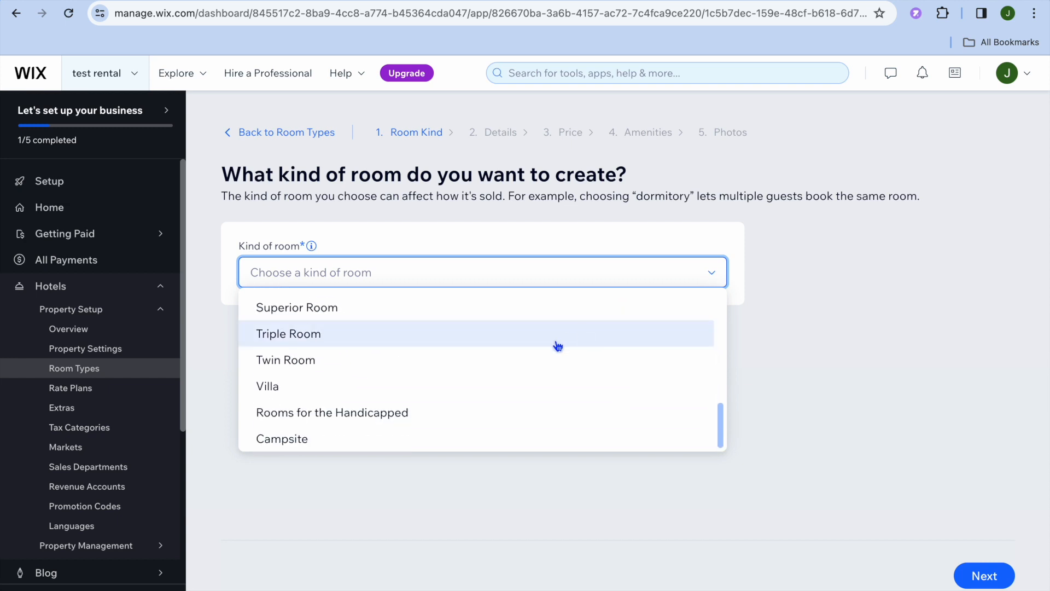
scroll(558, 344, up, 15)
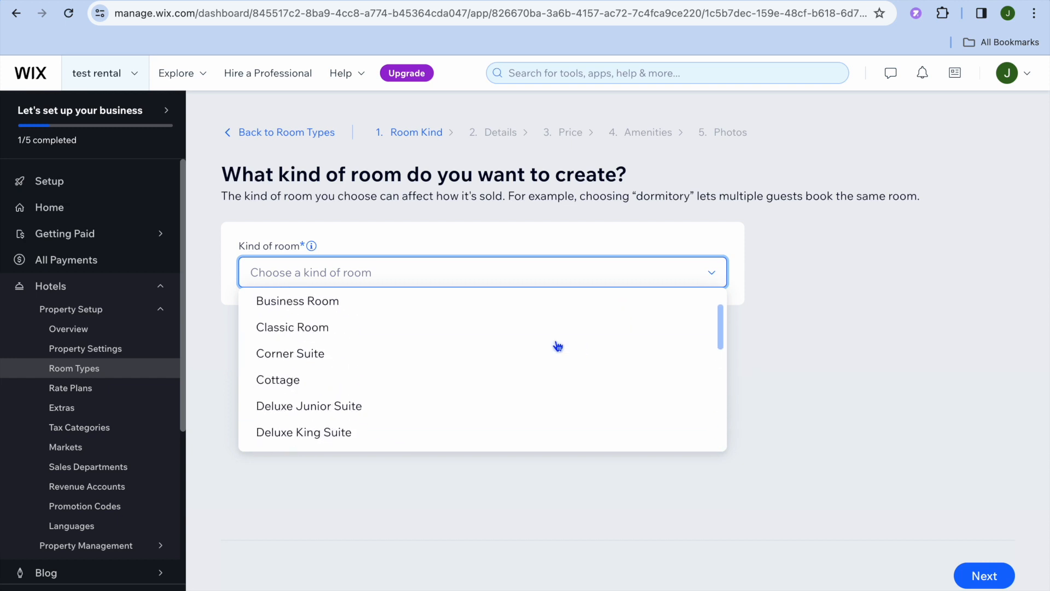
click(514, 309)
click(981, 575)
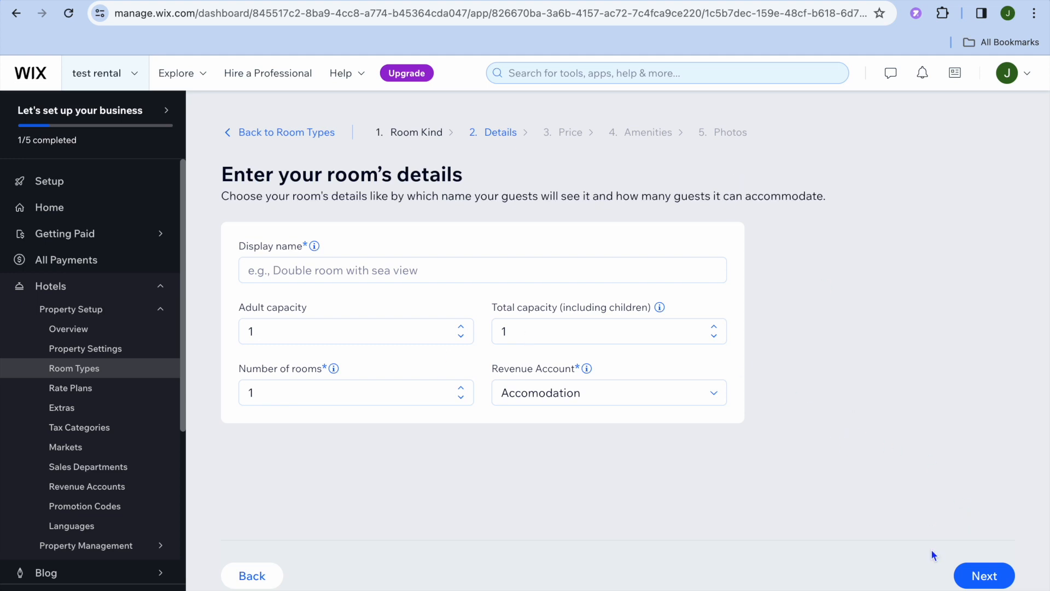
Step: Enter "test" as the room's display name and continue to the pricing stage
click(567, 274)
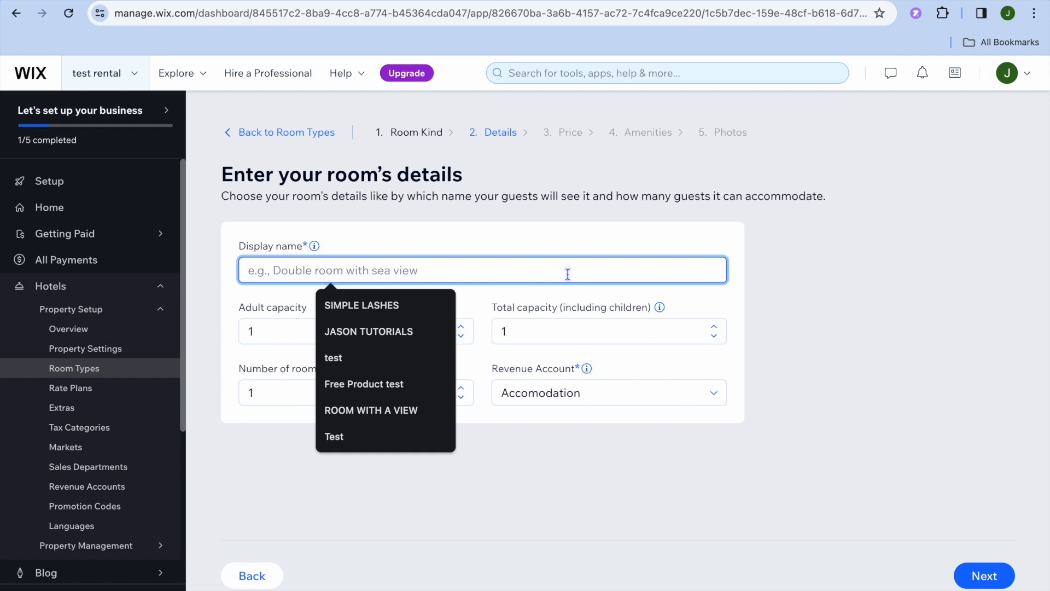
click(376, 333)
click(397, 269)
key(ctrl+a)
text(test)
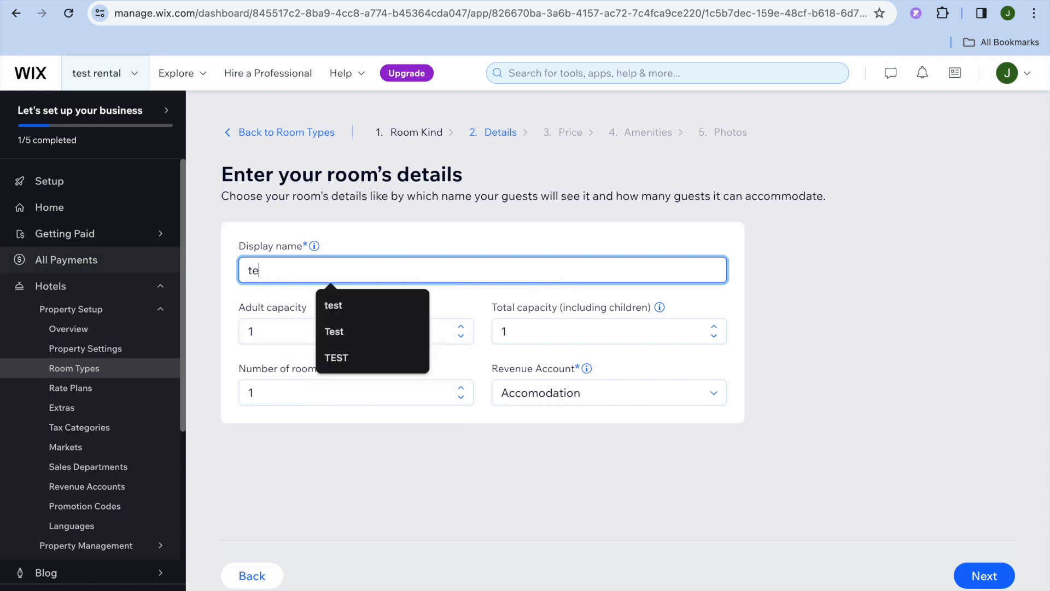
click(672, 526)
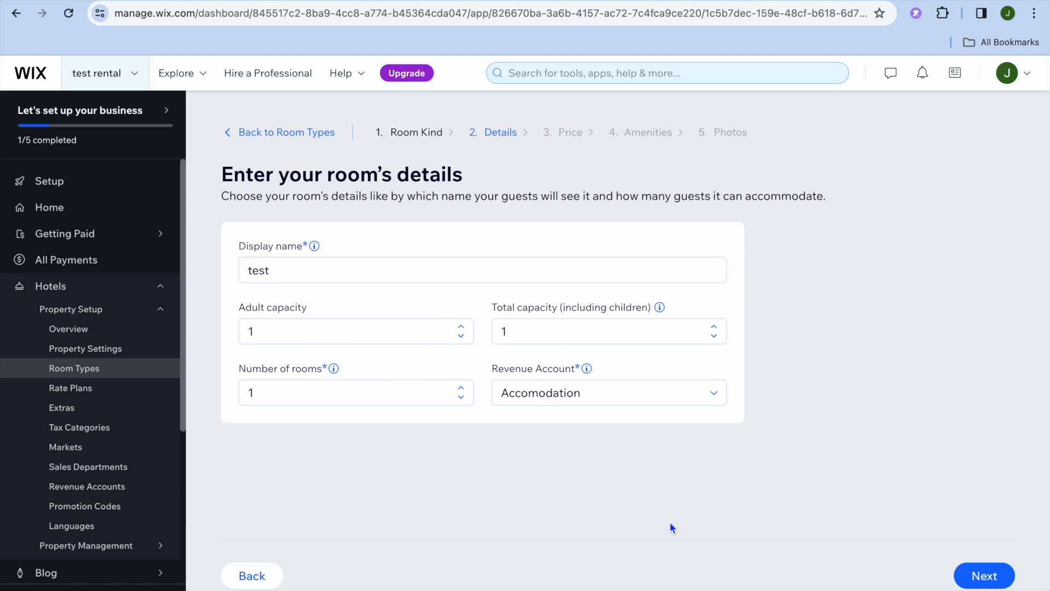
click(1012, 569)
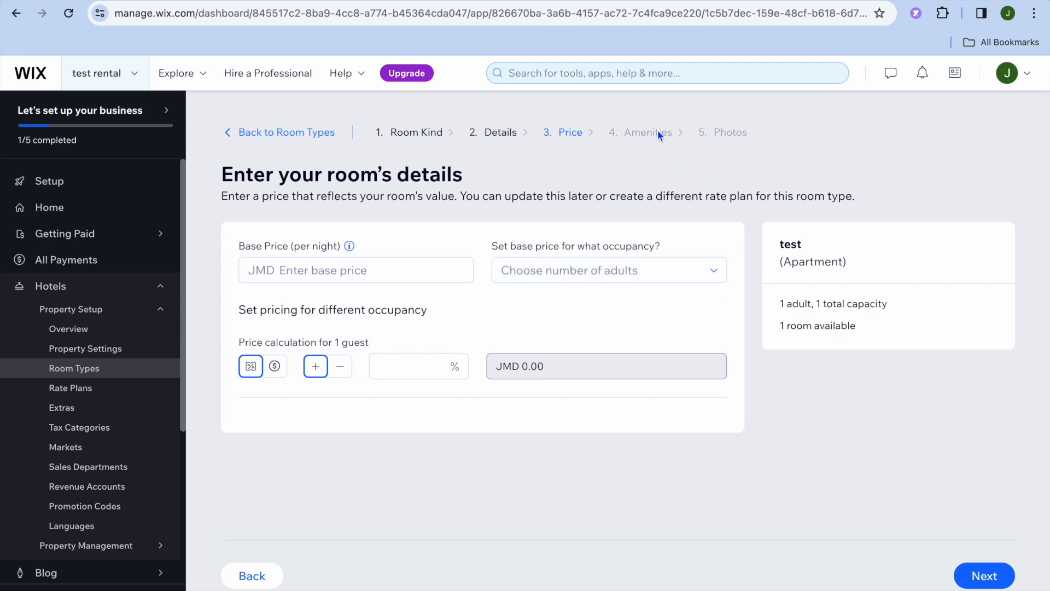
Step: Set the room's base price per night to JMD 5 and continue to the amenities
click(281, 268)
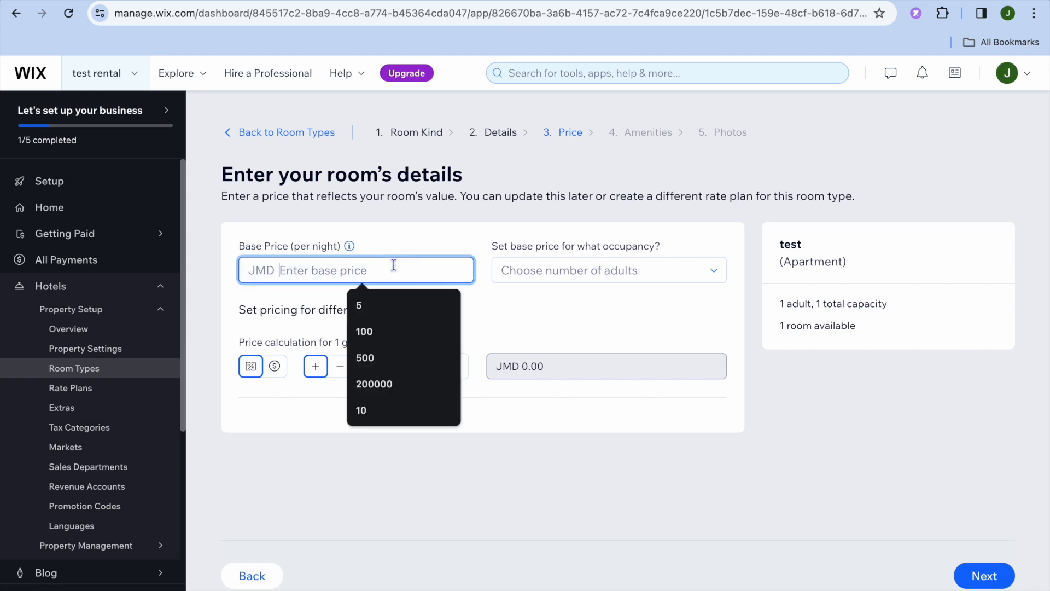
click(380, 308)
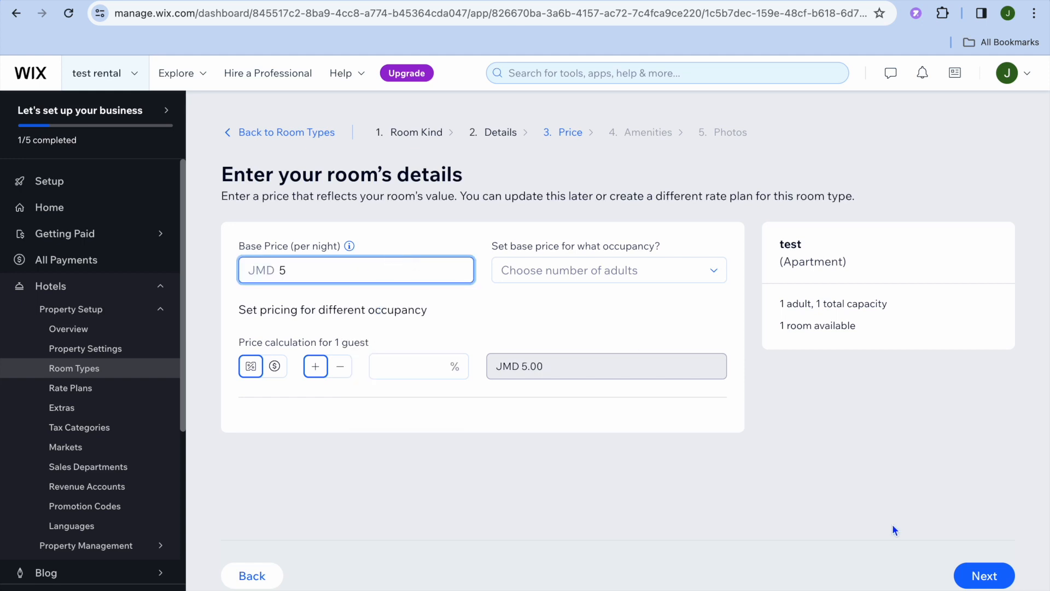
click(990, 581)
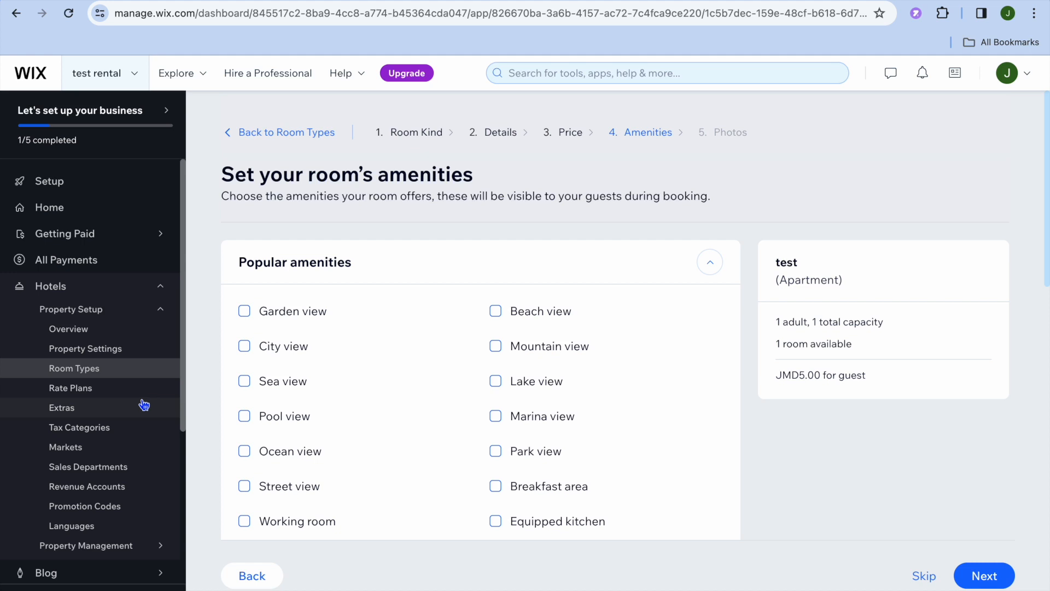
Step: View the hotel's rate plans and extras pages
click(123, 393)
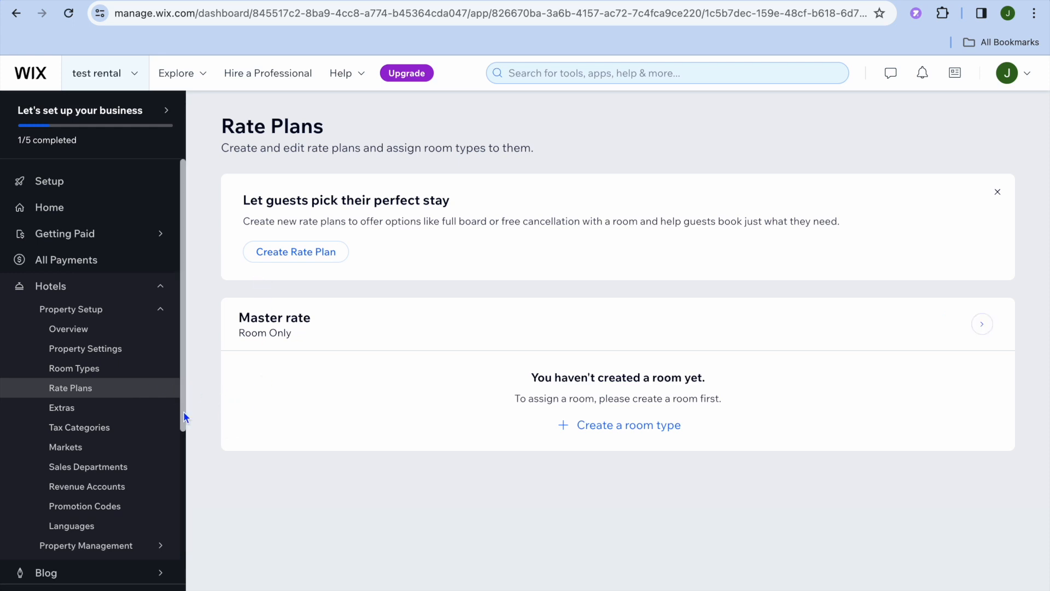
click(125, 418)
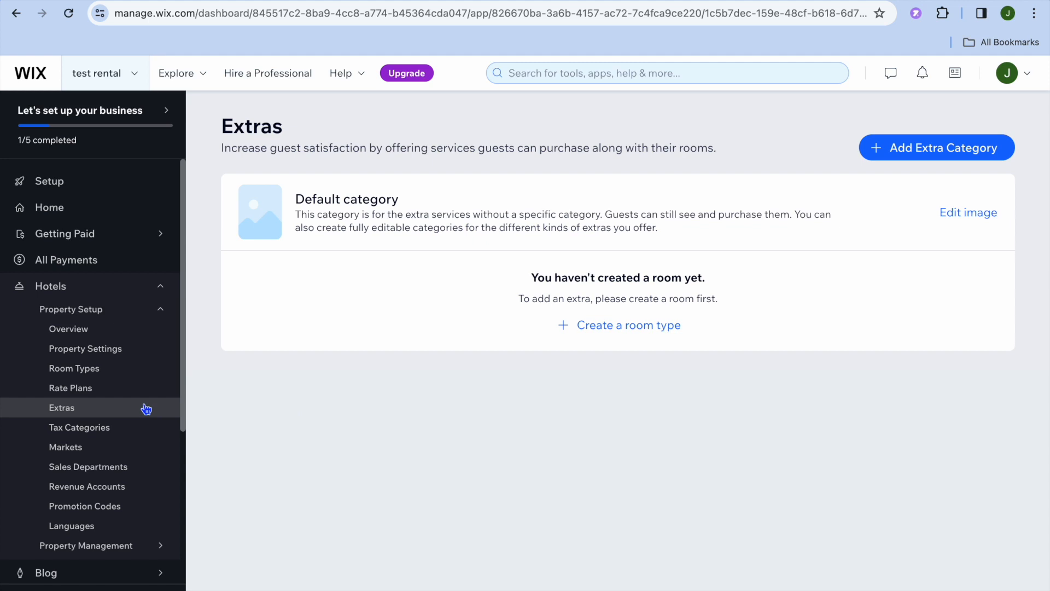
Step: View the hotel's tax categories and the property management options
click(125, 436)
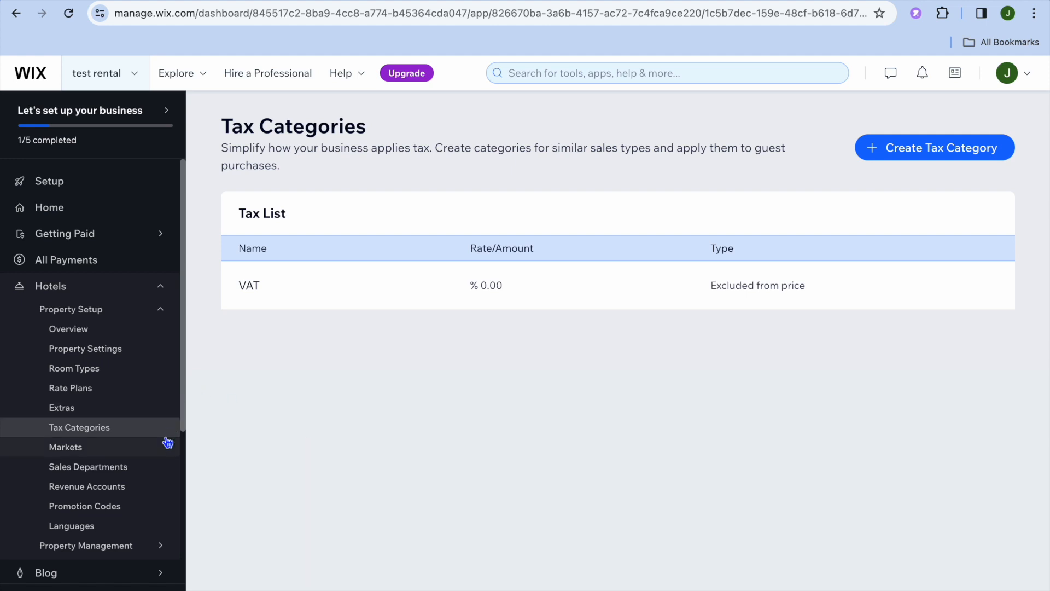
scroll(167, 442, down, 3)
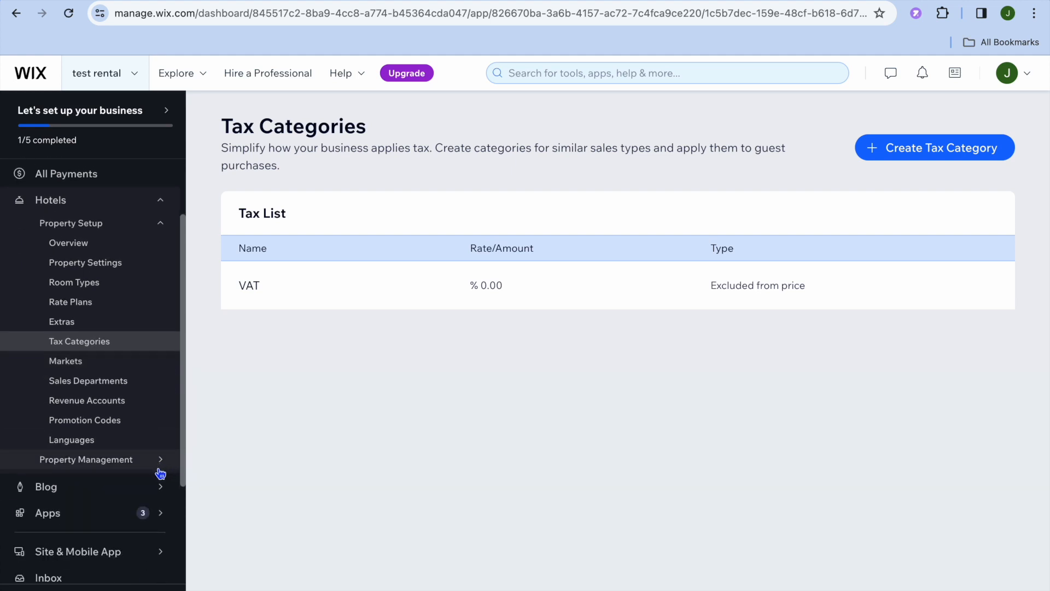
mouse_move(160, 470)
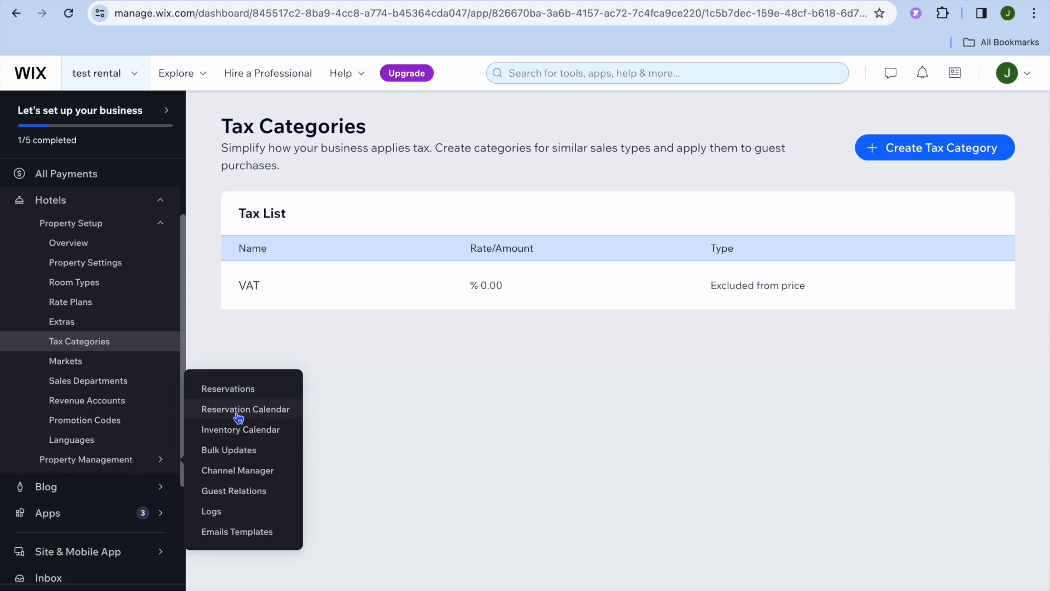
mouse_move(166, 472)
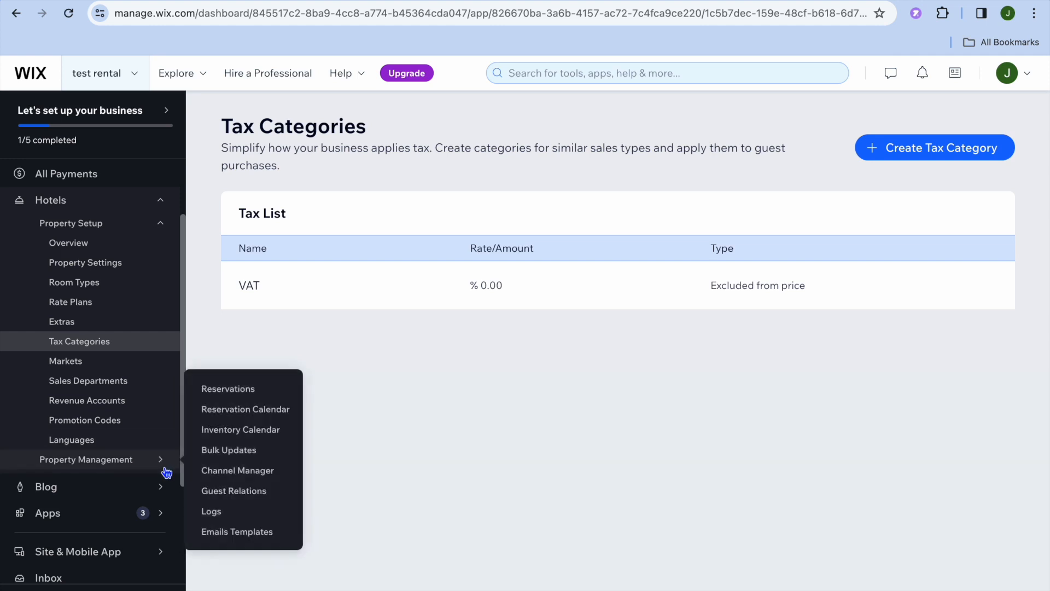
scroll(166, 470, up, 3)
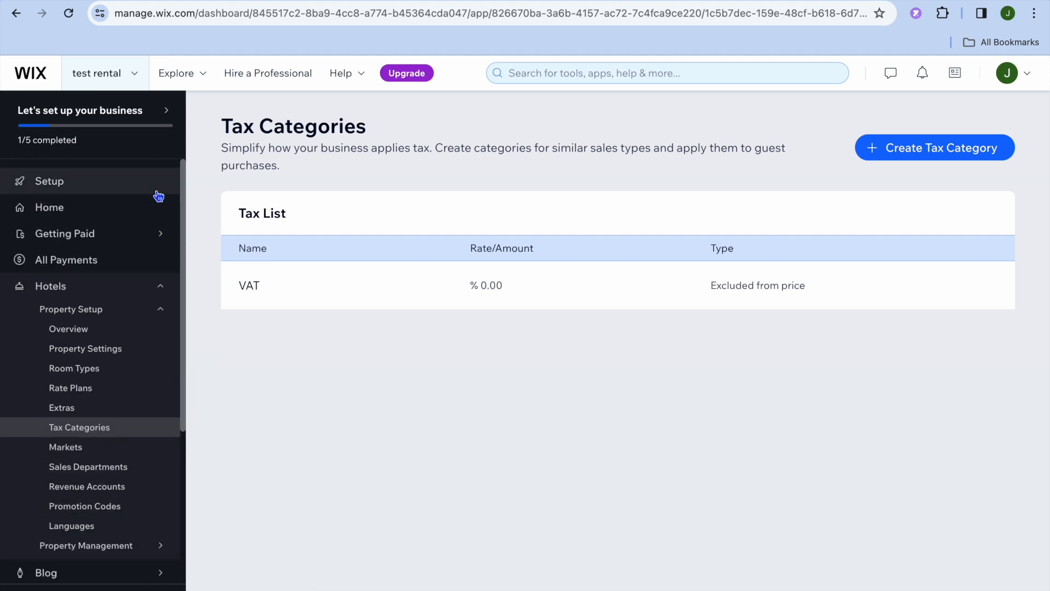
Step: Return to the business setup checklist, start designing the website, and choose to customize a template
click(108, 185)
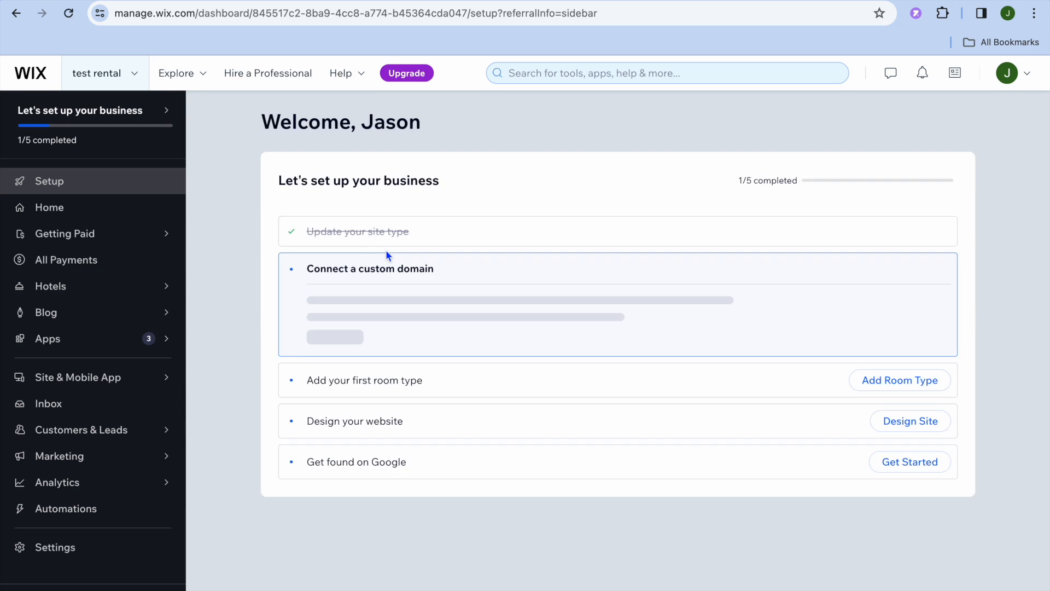
click(941, 120)
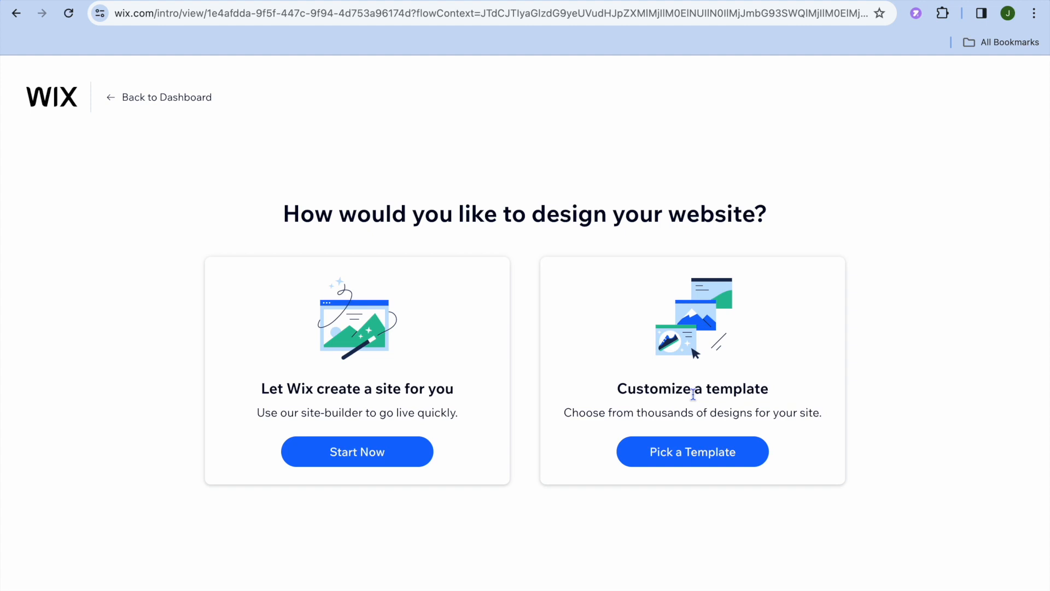
click(695, 460)
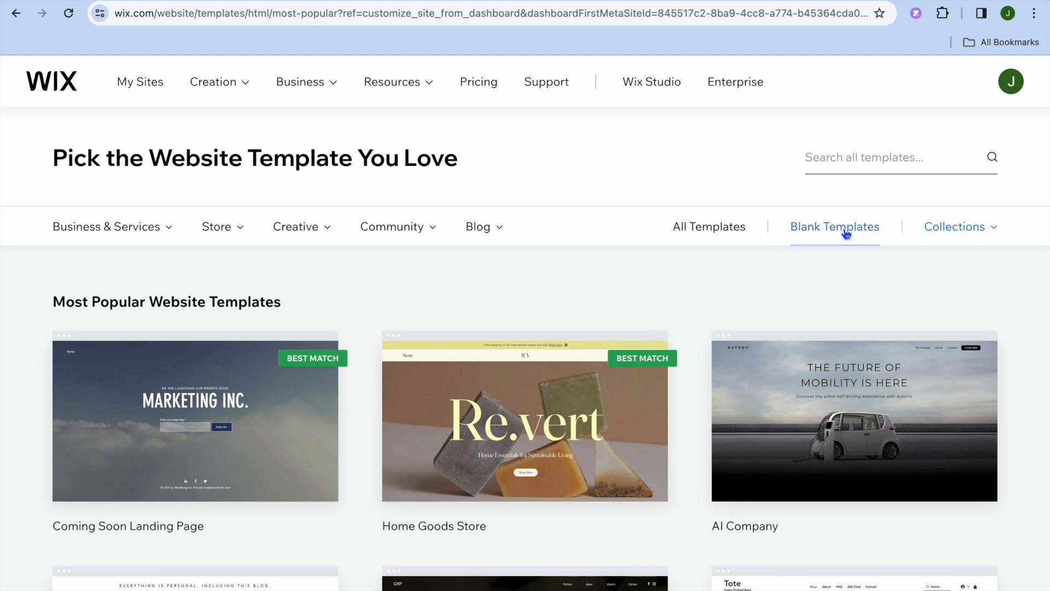
Step: Search the website templates for "rental" and pick the Vacation Rental suggestion
click(838, 163)
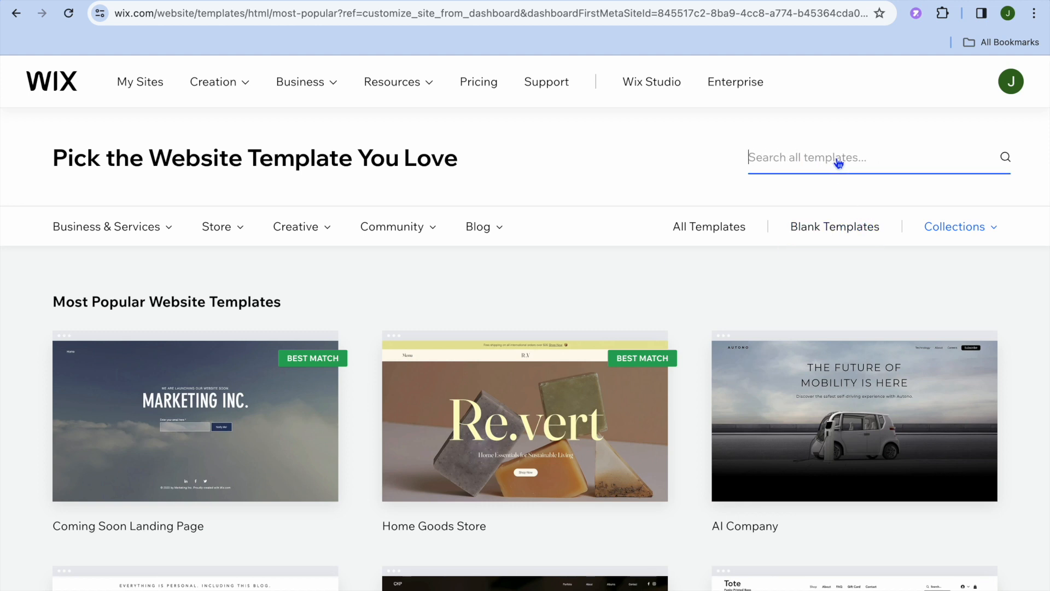
text(r)
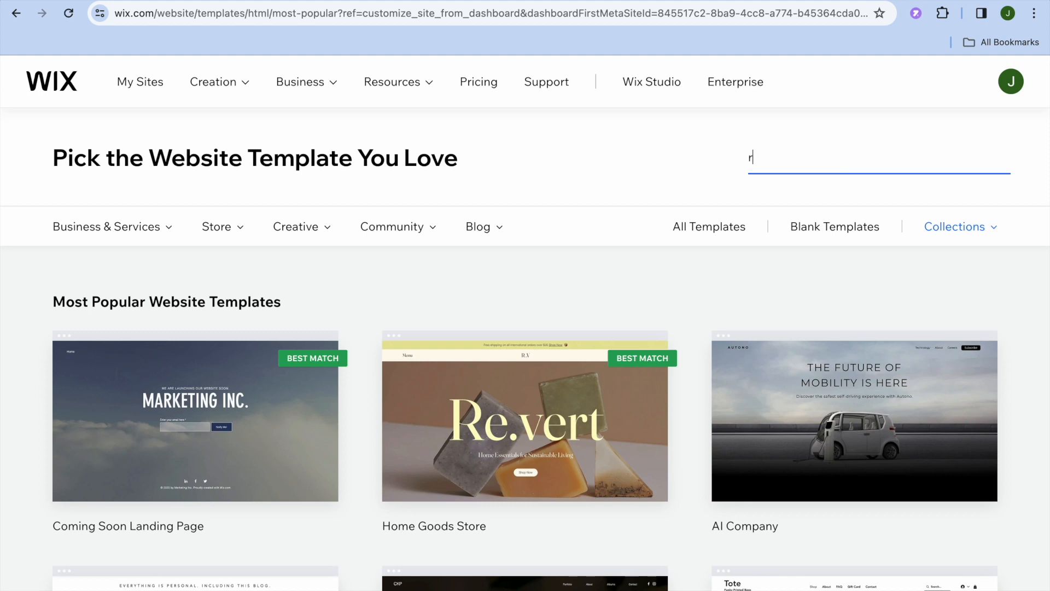
text(ental)
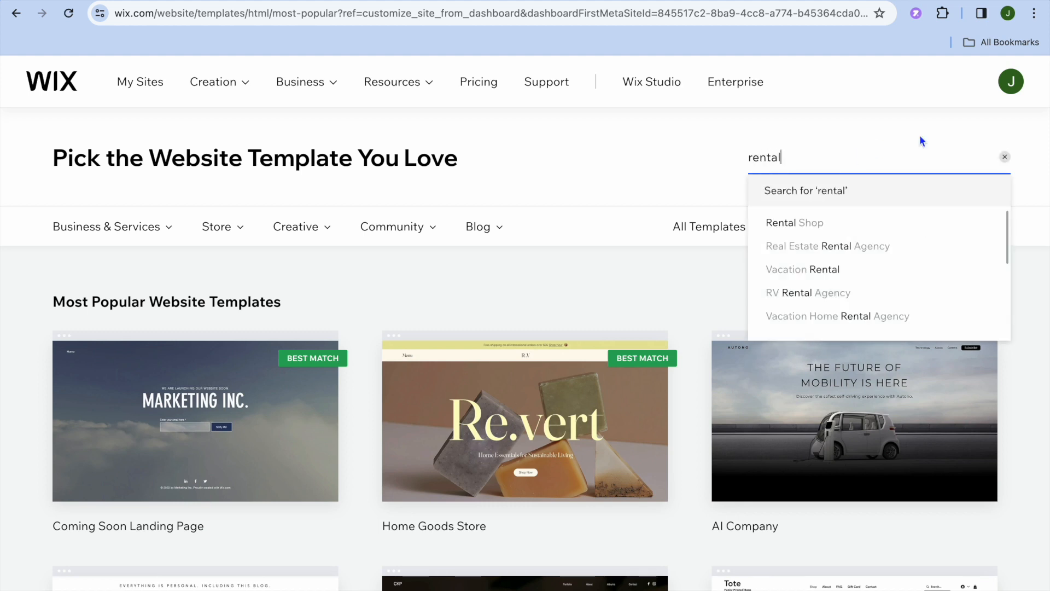
click(823, 273)
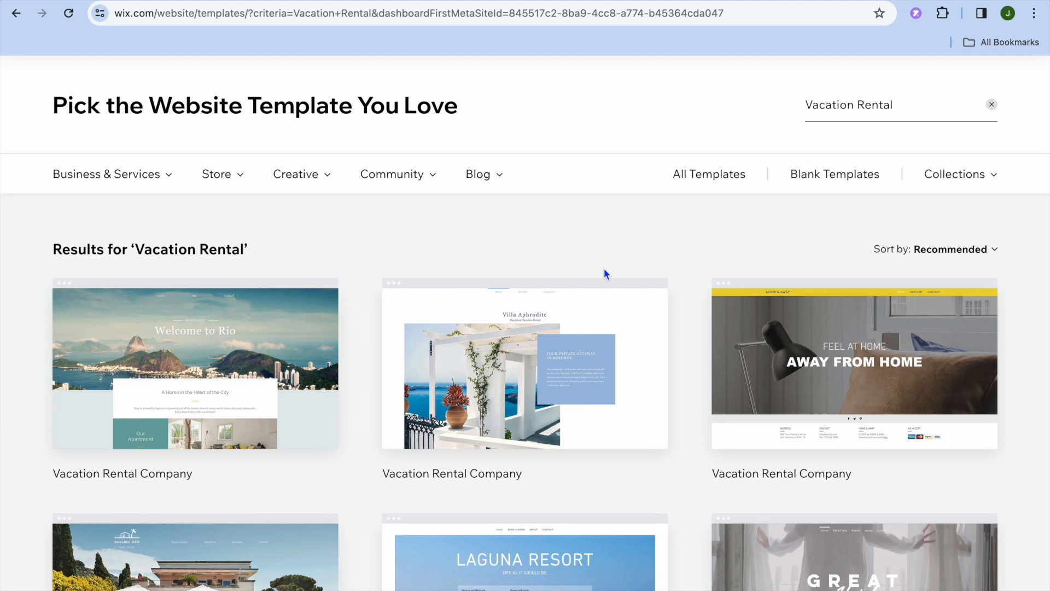
Step: Open the Villa Aphrodite vacation rental template for editing and dismiss the AI site content dialog
scroll(604, 268, down, 1)
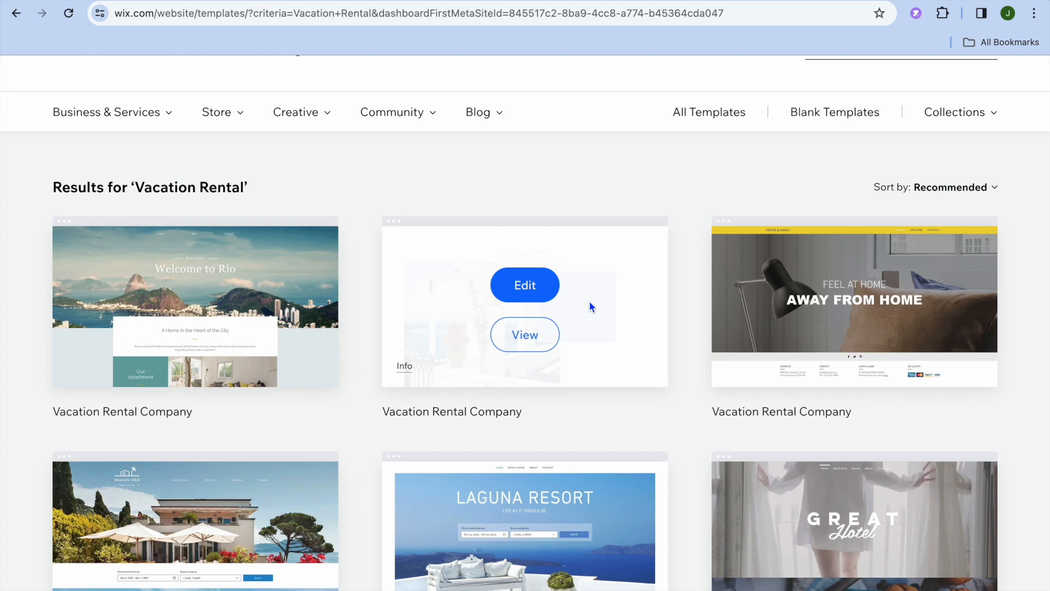
click(535, 290)
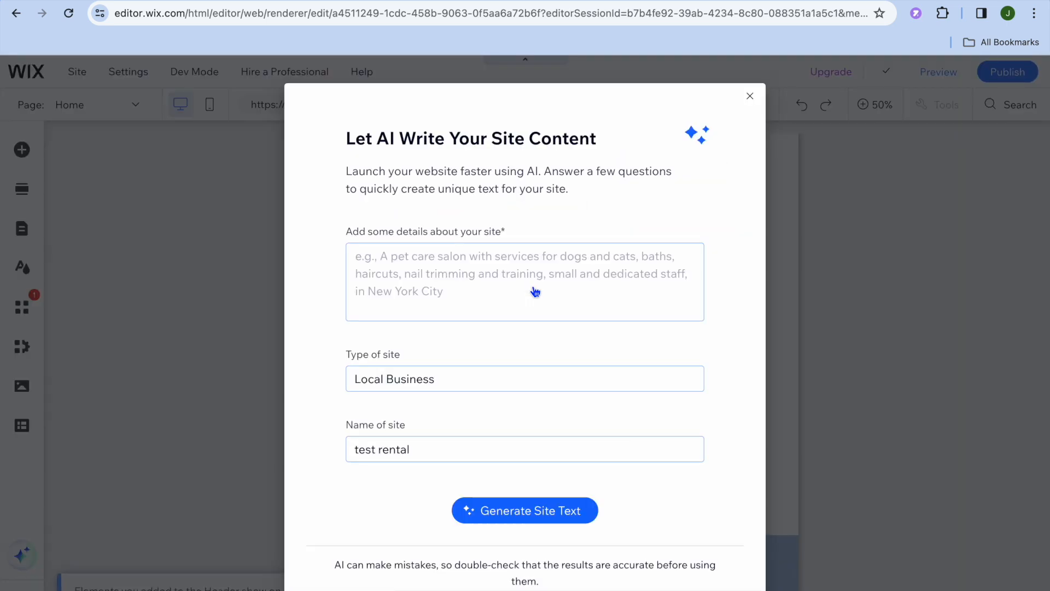
click(750, 97)
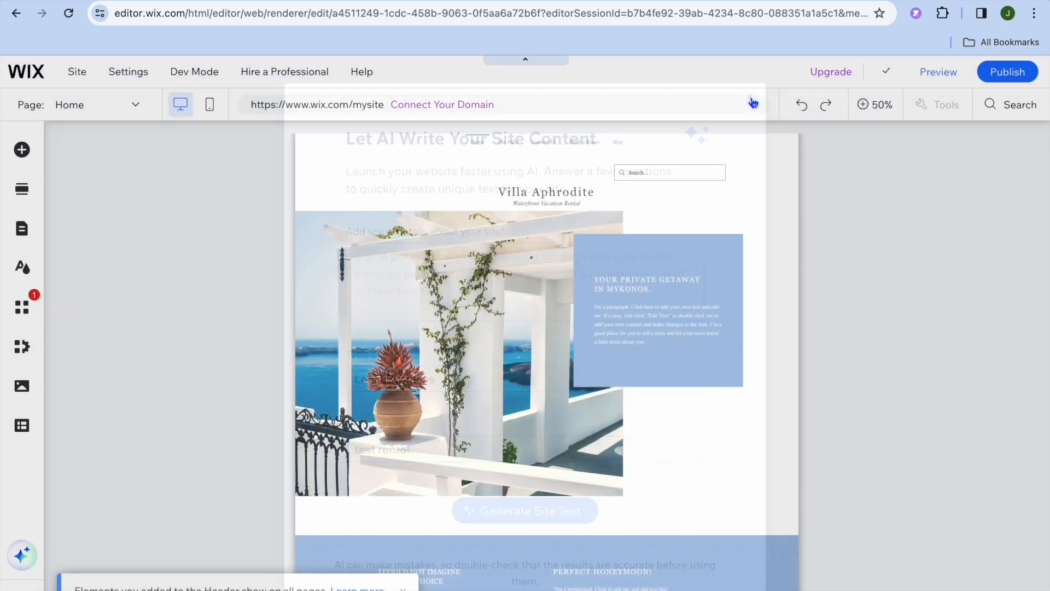
click(879, 113)
Step: Look through the template's home page, from the header to the testimonials section
click(544, 249)
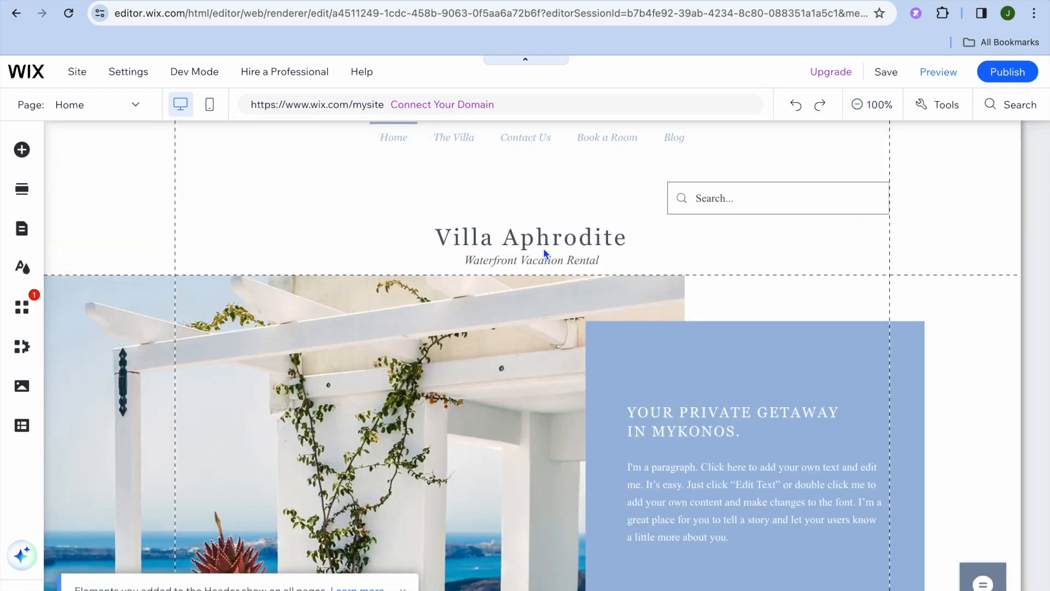
scroll(487, 384, down, 1)
scroll(487, 383, down, 12)
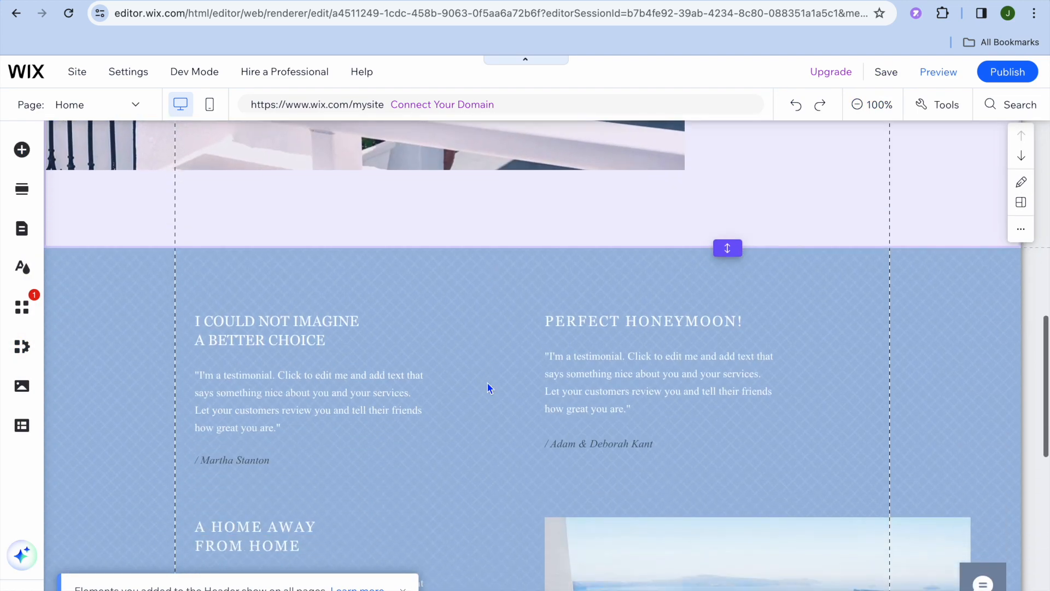
scroll(487, 383, up, 9)
scroll(487, 382, up, 3)
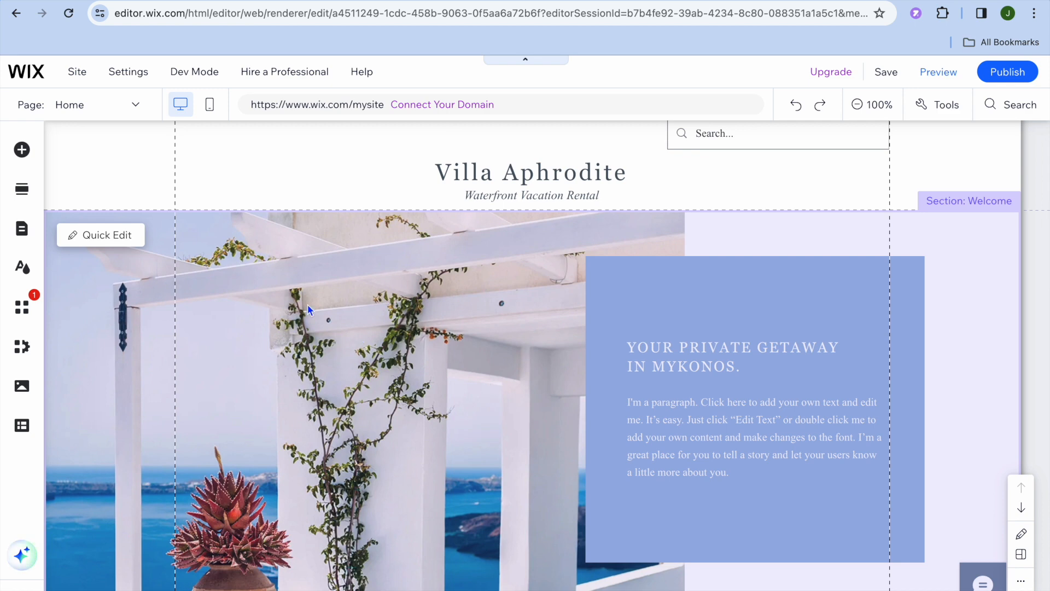
Step: Replace the Welcome section's image with the Media from Wix photo of two women walking beside an arch, using Quick Edit
click(109, 236)
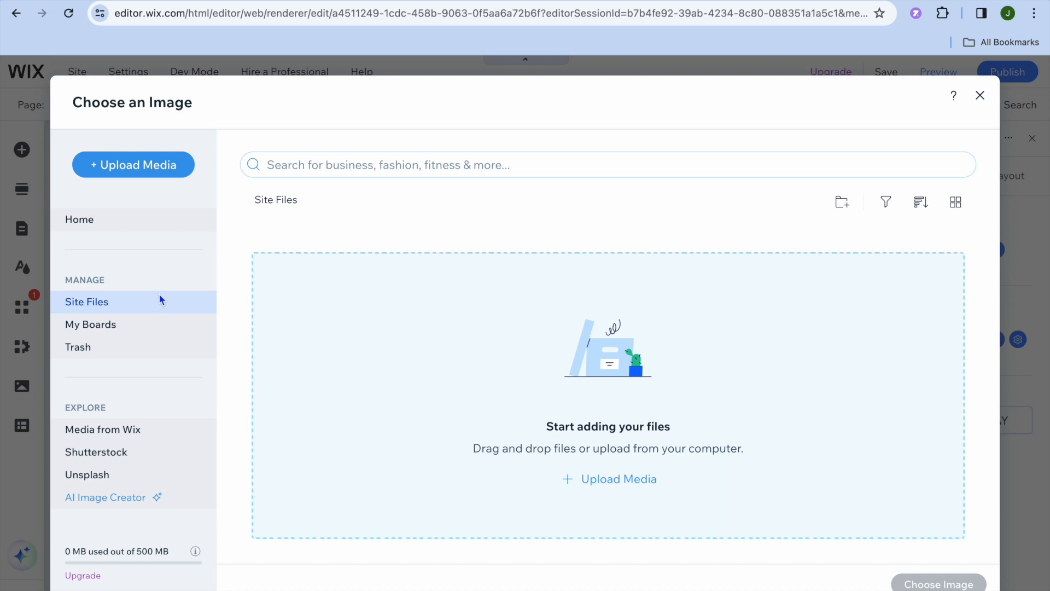
click(140, 434)
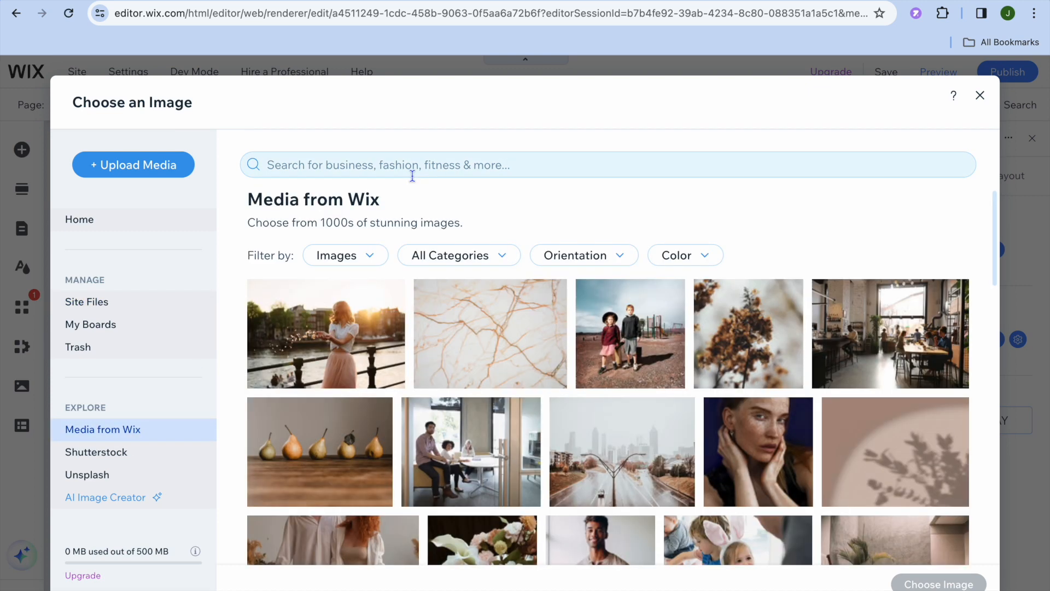
scroll(587, 337, down, 8)
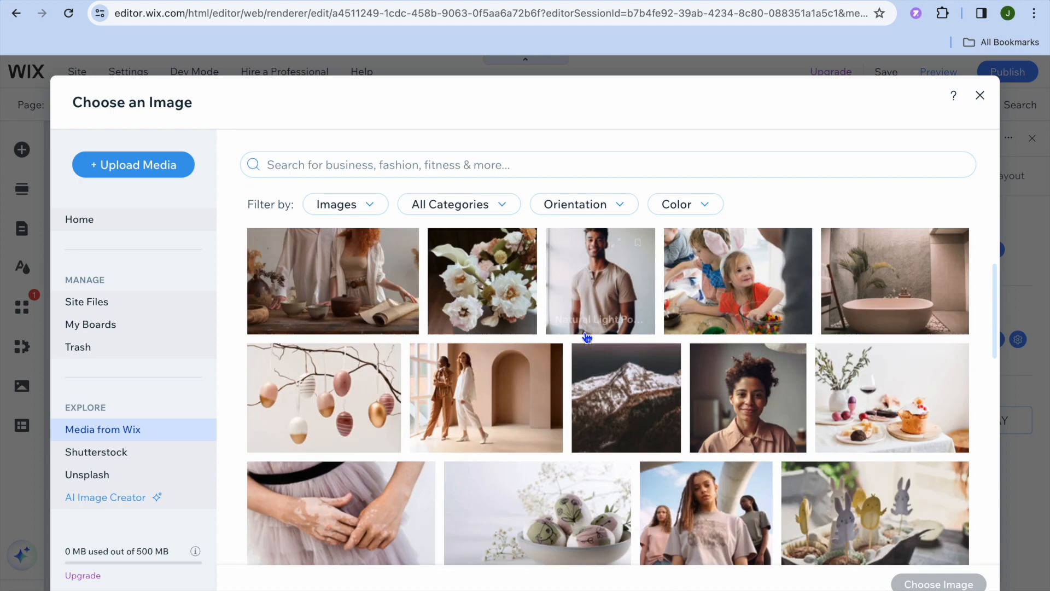
scroll(586, 338, up, 8)
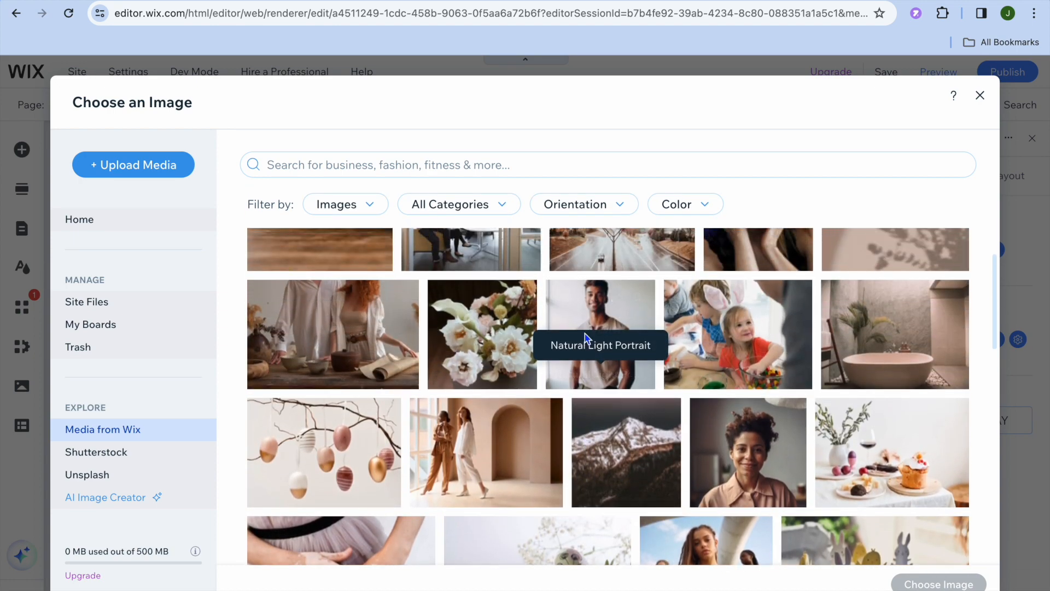
scroll(586, 337, down, 3)
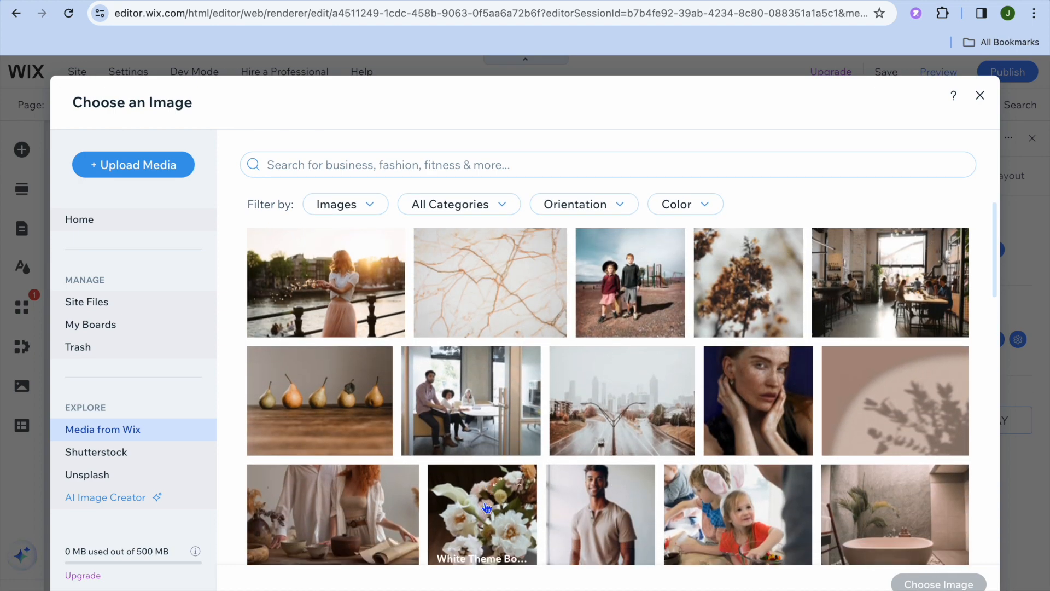
scroll(510, 482, down, 3)
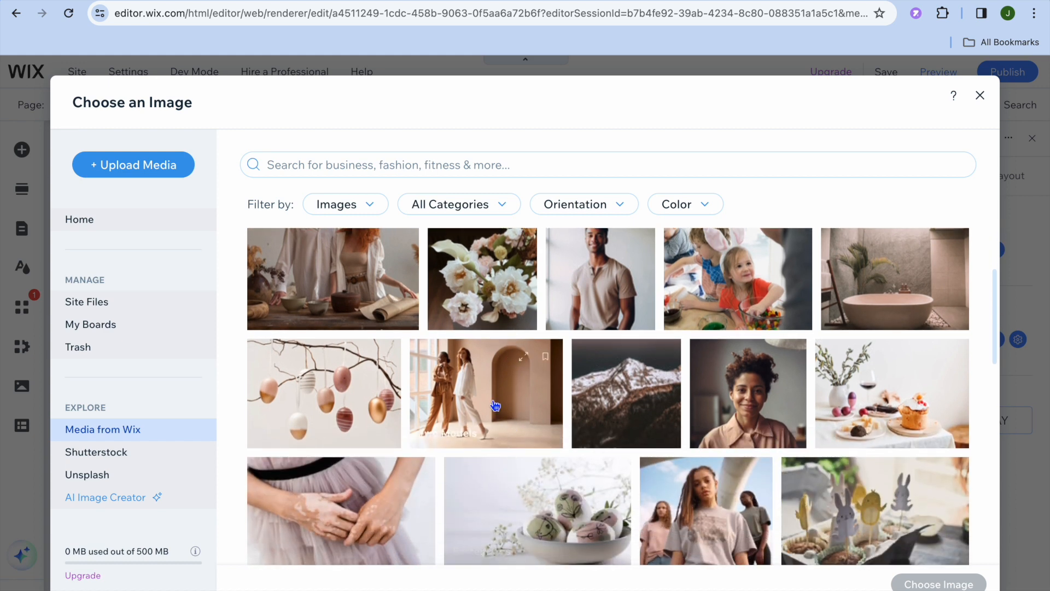
click(495, 405)
click(930, 584)
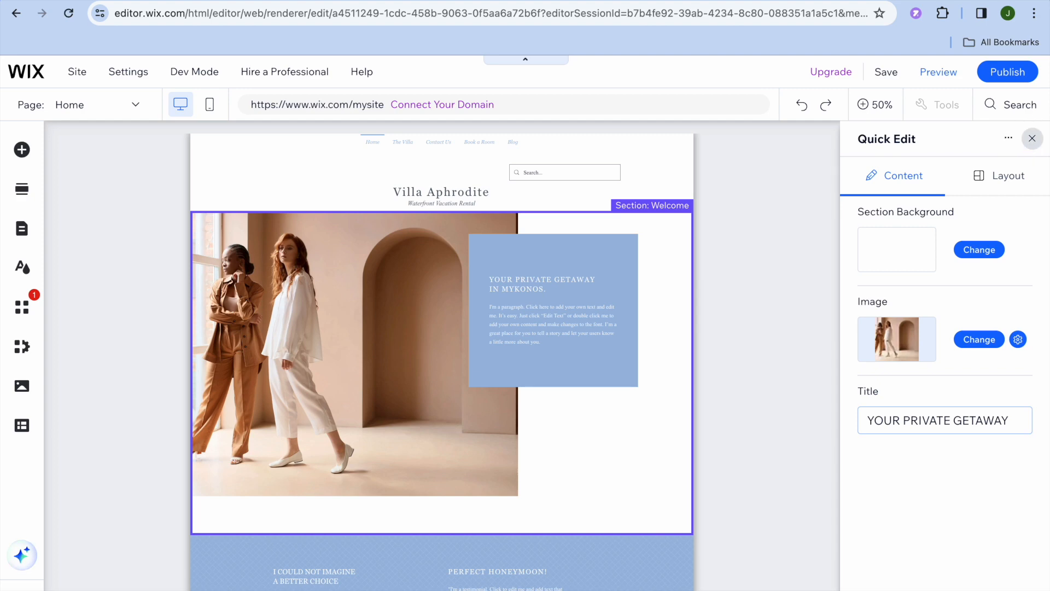
click(1031, 139)
Step: Examine the text settings of the Welcome section's text block and the editing options of its image
click(626, 269)
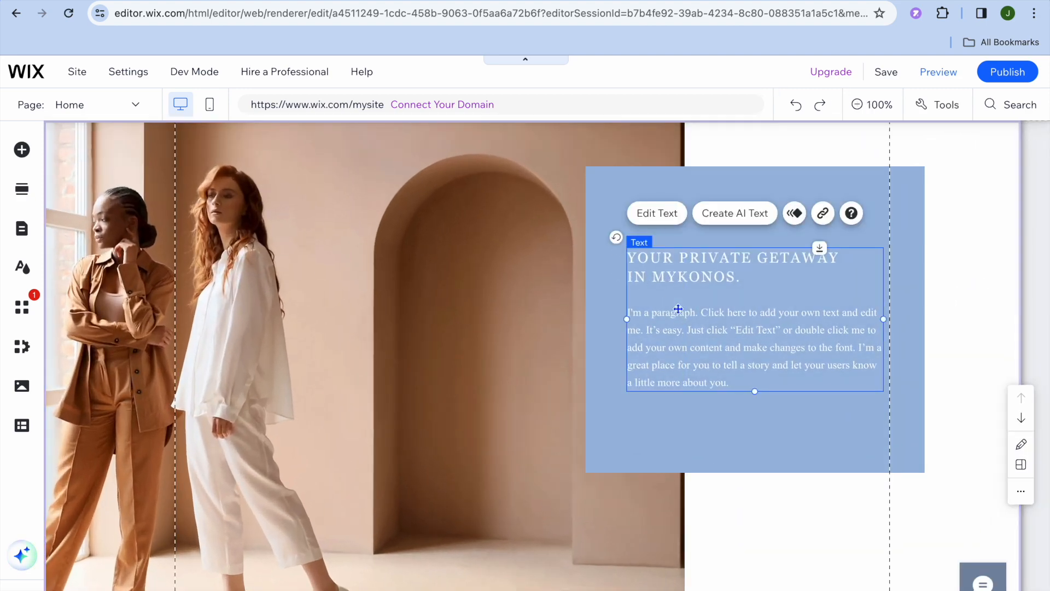
click(656, 214)
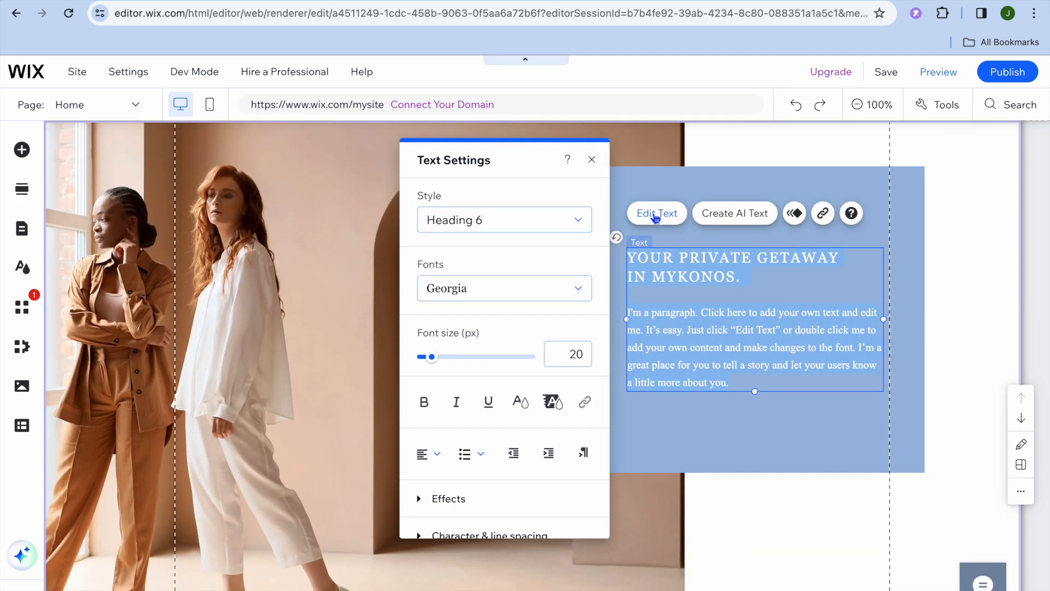
scroll(537, 402, down, 3)
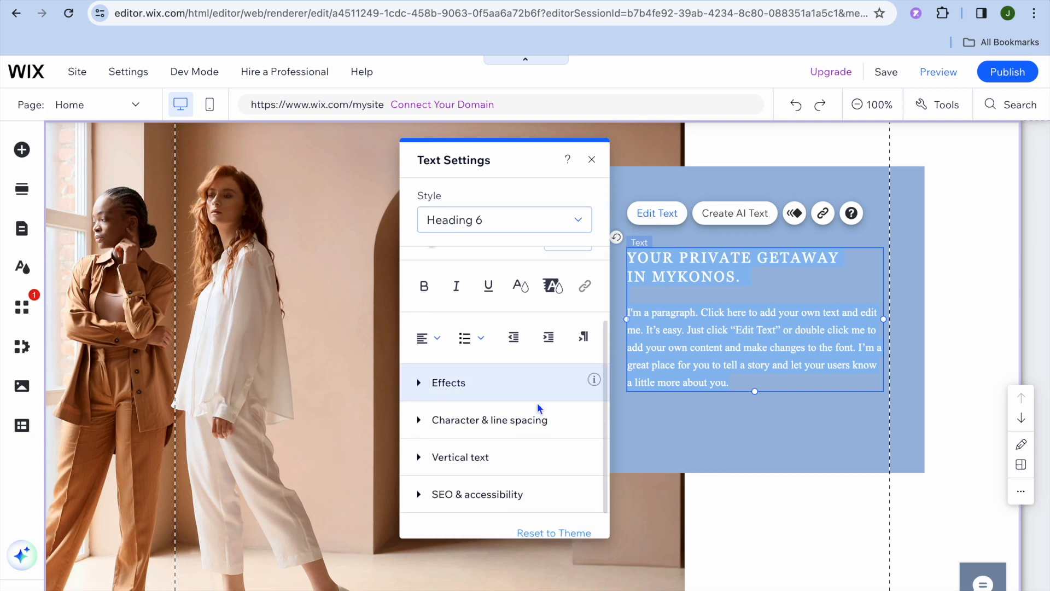
click(592, 159)
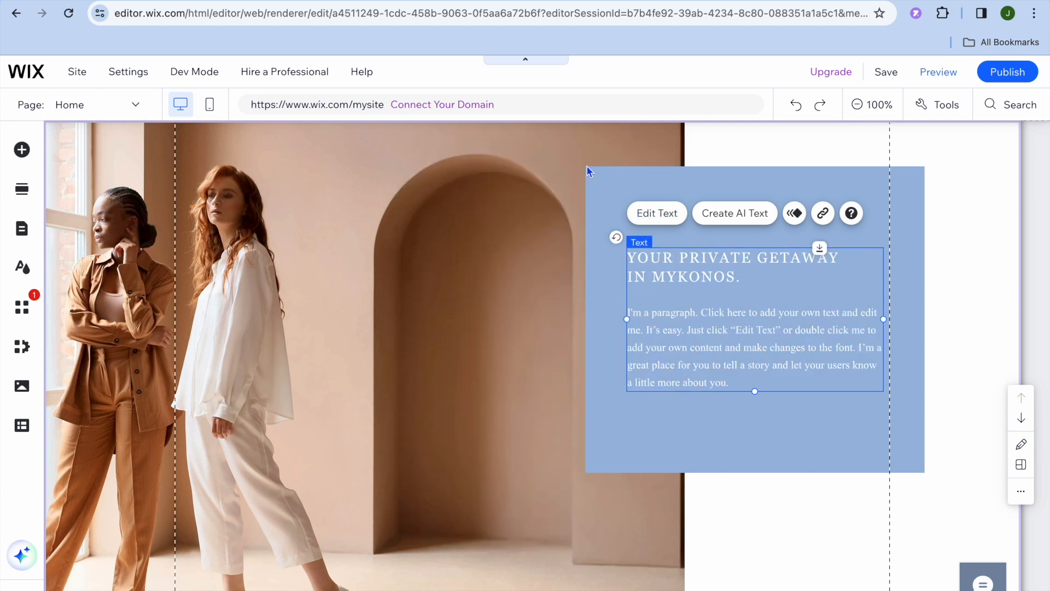
click(344, 252)
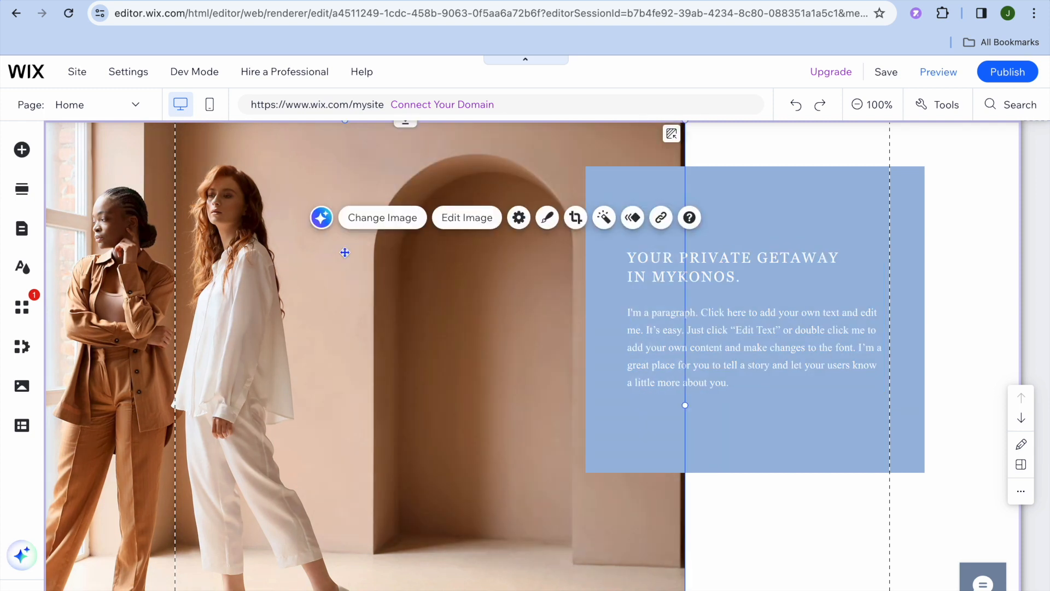
Step: Browse the elements that can be added to the page, including the image, menu and payment categories
scroll(280, 283, up, 3)
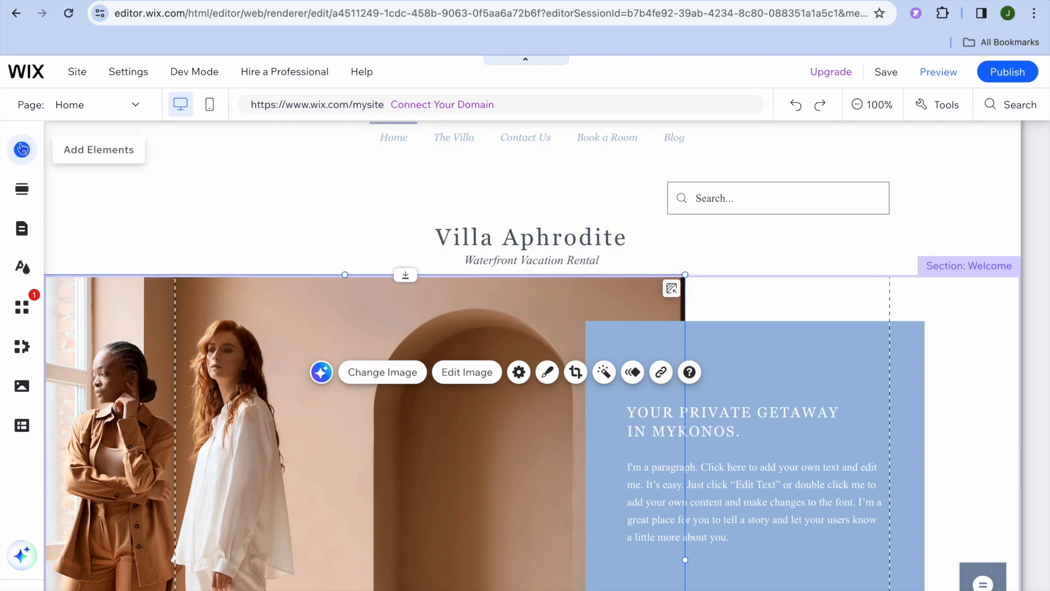
click(22, 149)
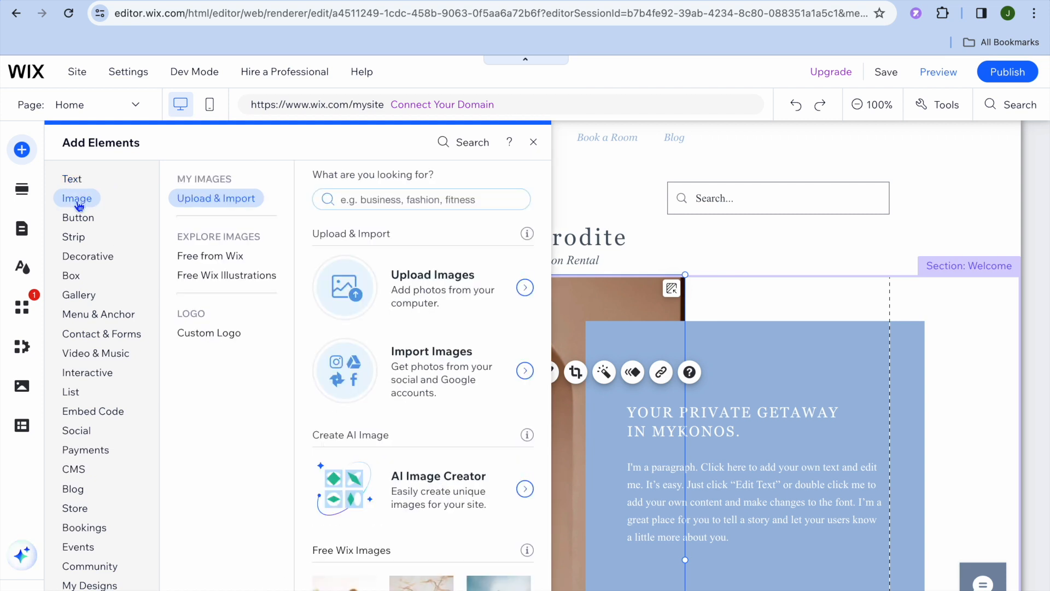
mouse_move(84, 245)
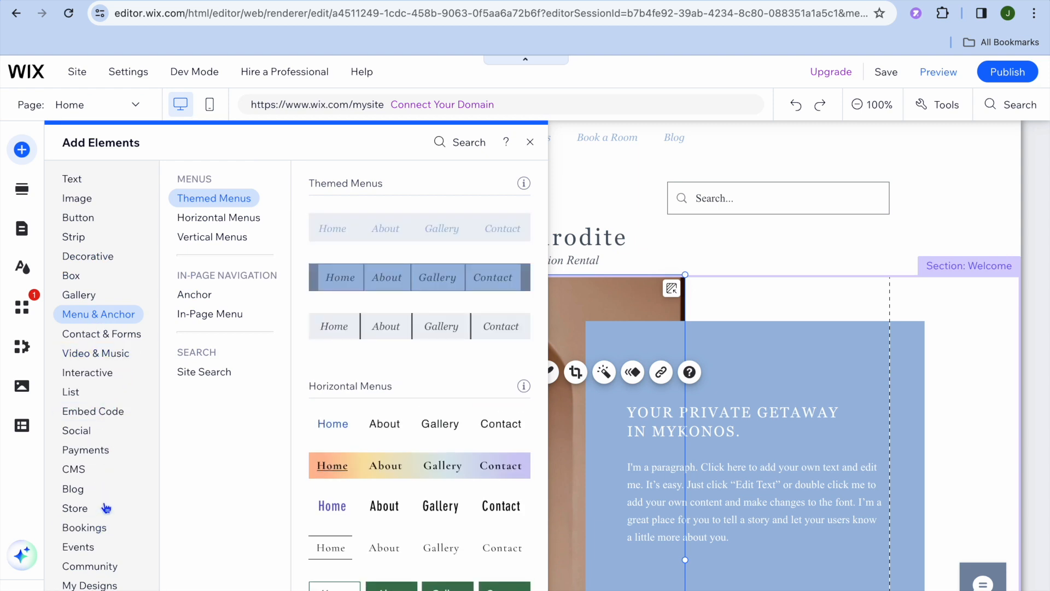
mouse_move(96, 555)
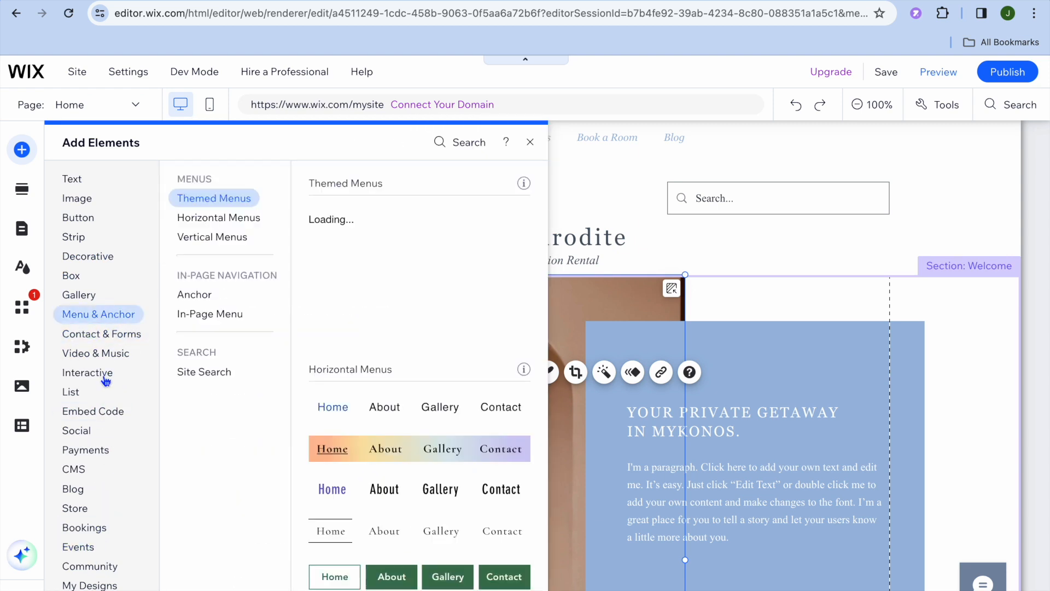
mouse_move(112, 451)
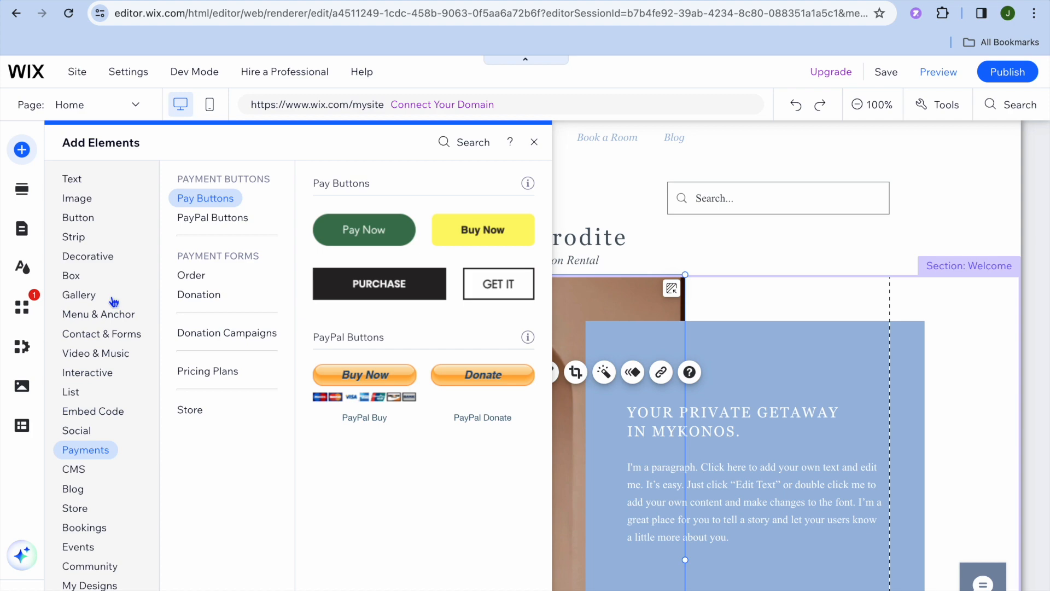
Step: View the Embed Code elements that can be added to the page and close the Add Elements list
mouse_move(117, 419)
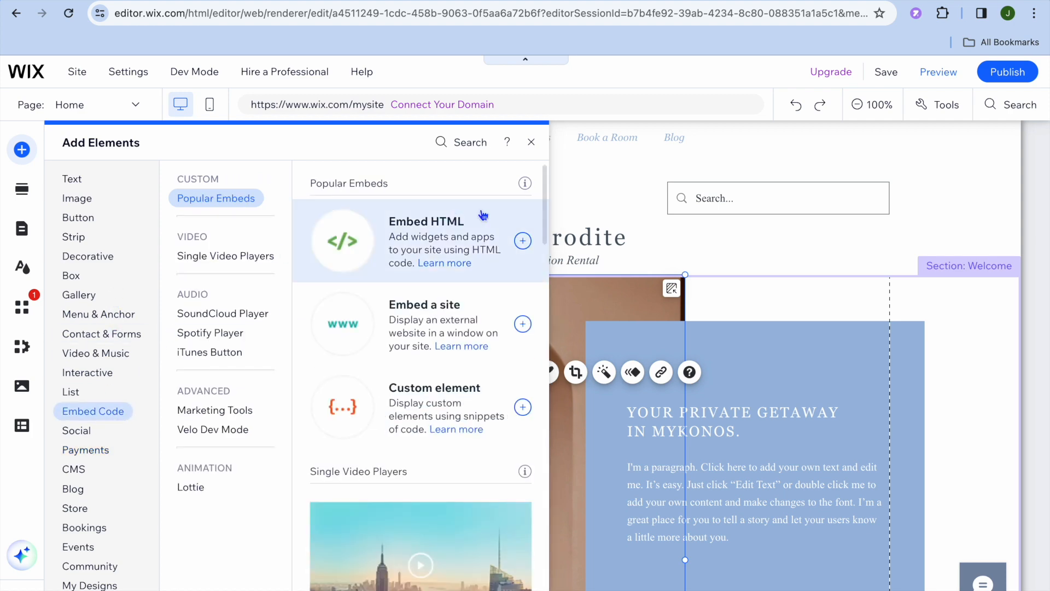
click(531, 142)
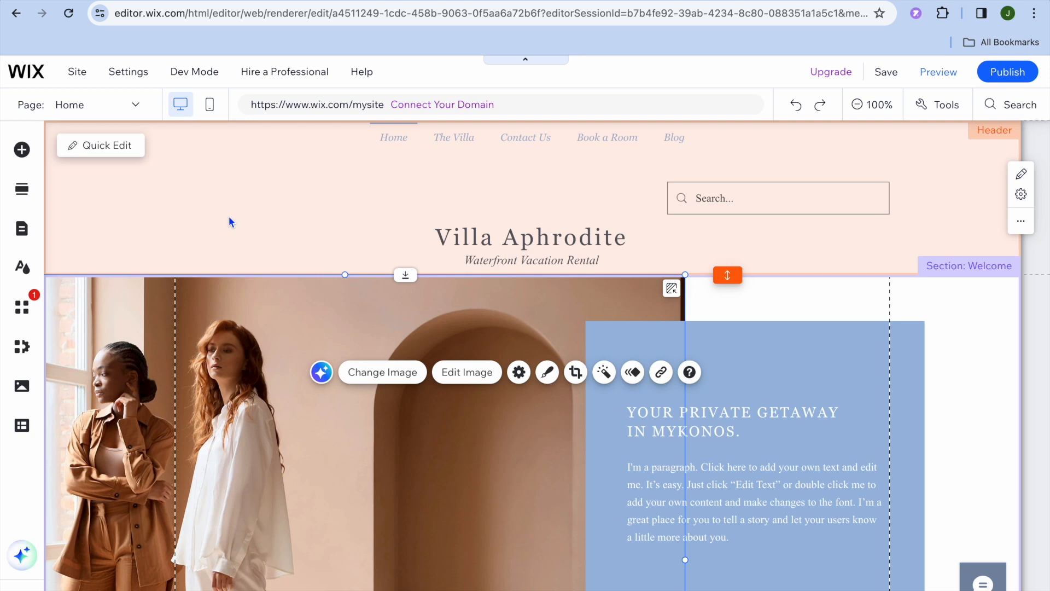
Step: Switch from the home page to The Villa page and look through it in preview mode
click(136, 103)
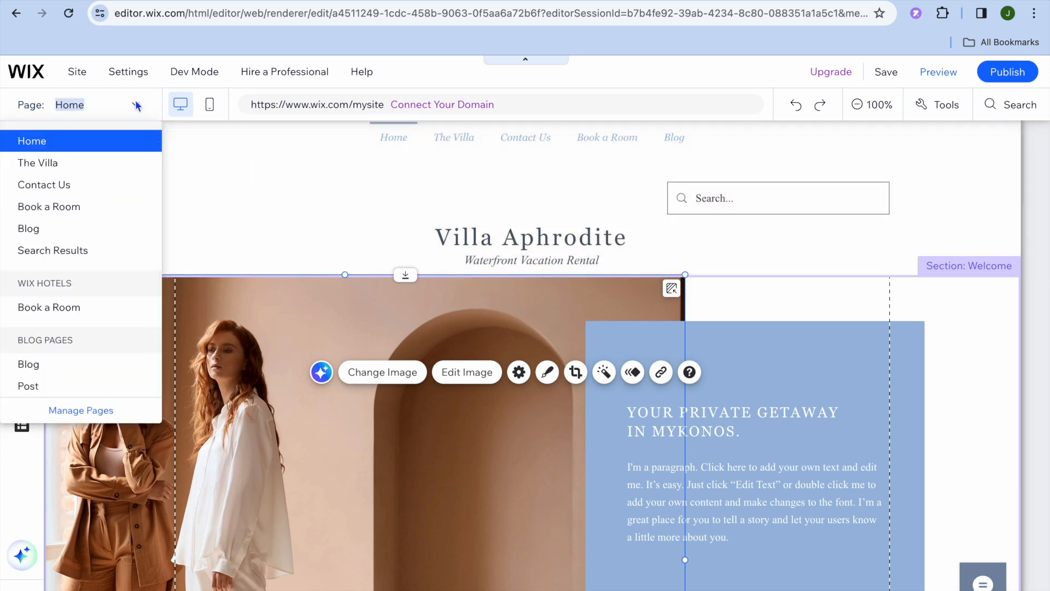
click(86, 164)
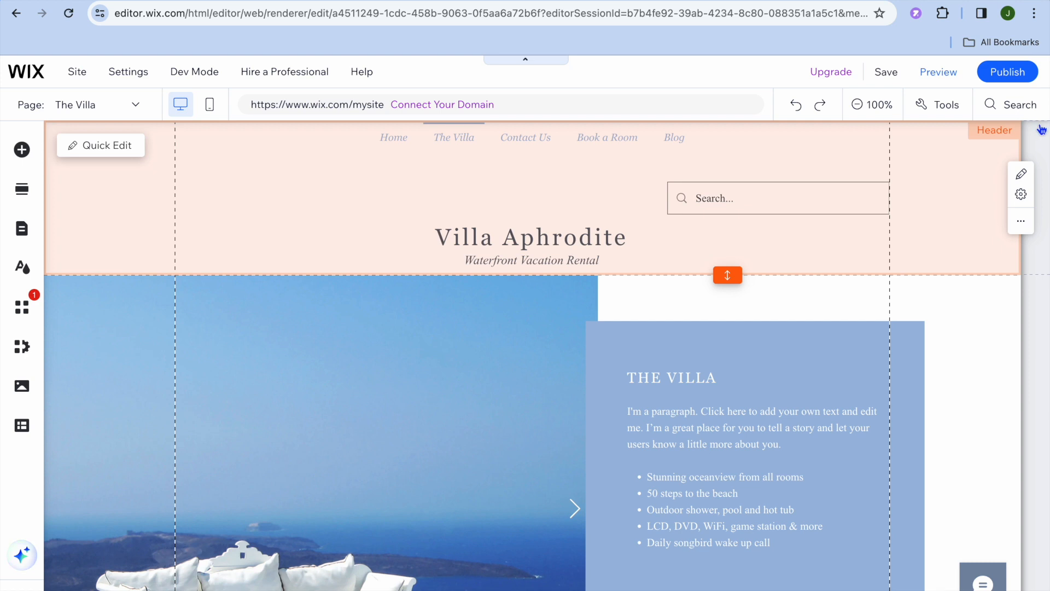
click(925, 76)
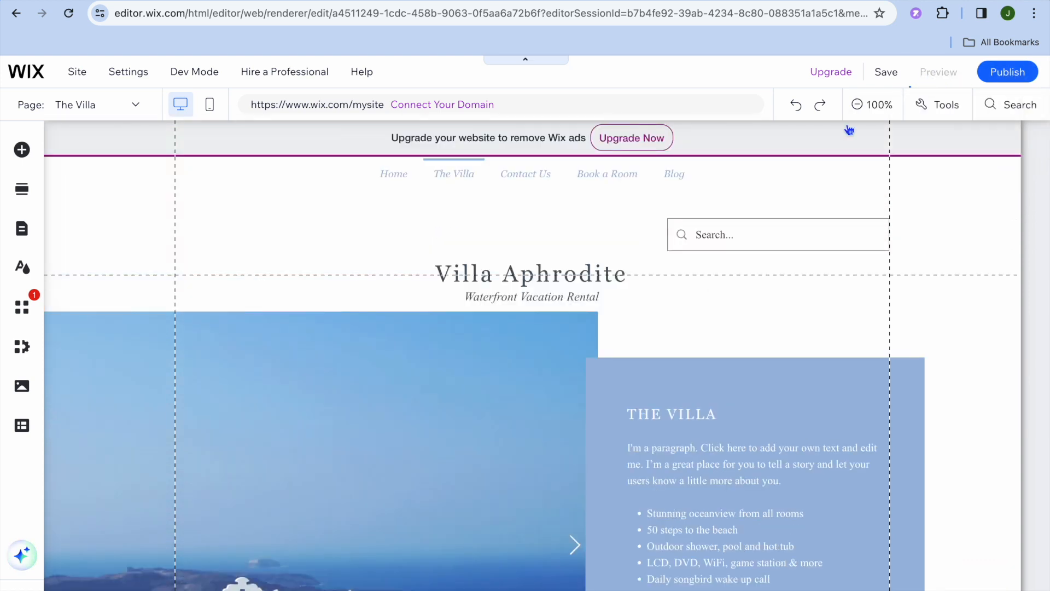
scroll(392, 343, down, 15)
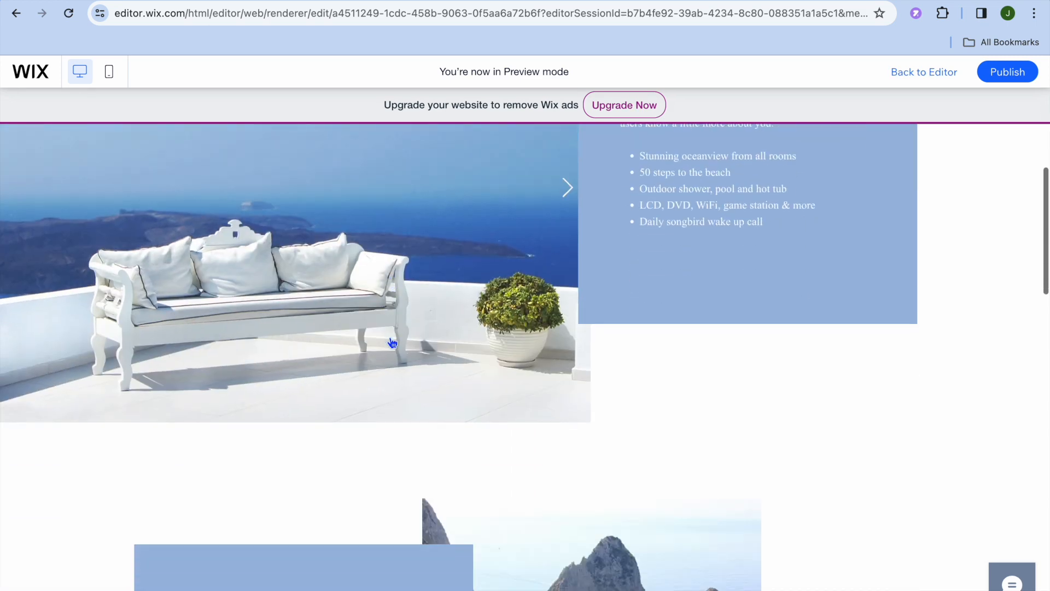
scroll(392, 343, up, 15)
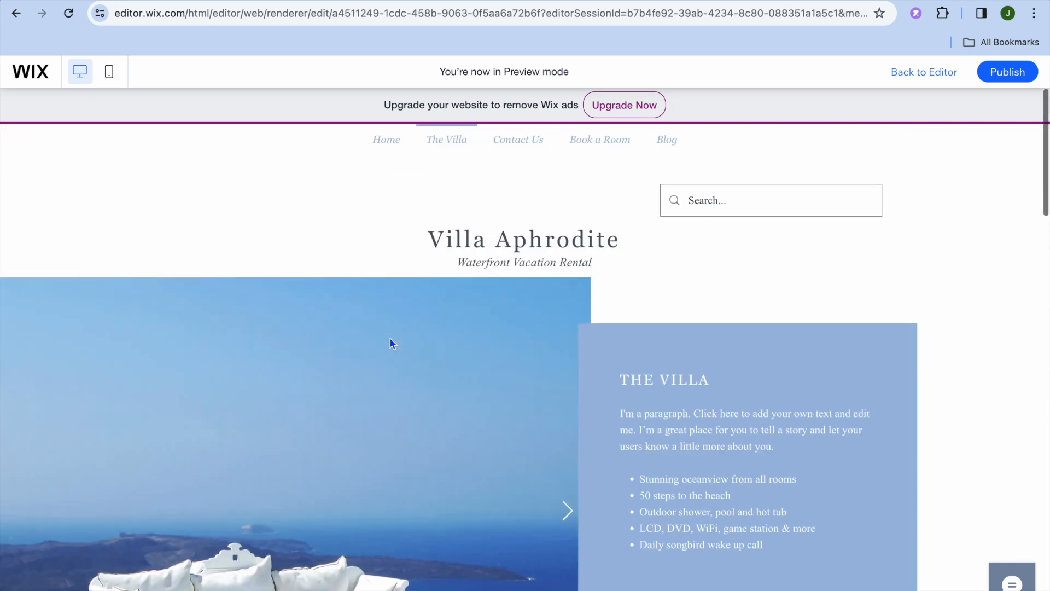